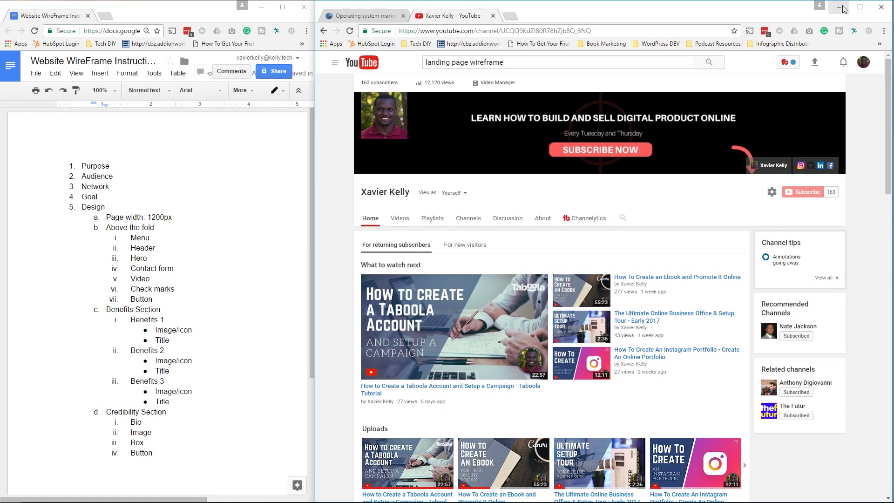
Step: Minimize the YouTube browser window to uncover the blank Paint canvas beside the wireframe outline
{"action": "left_click", "coordinate": [842, 8]}
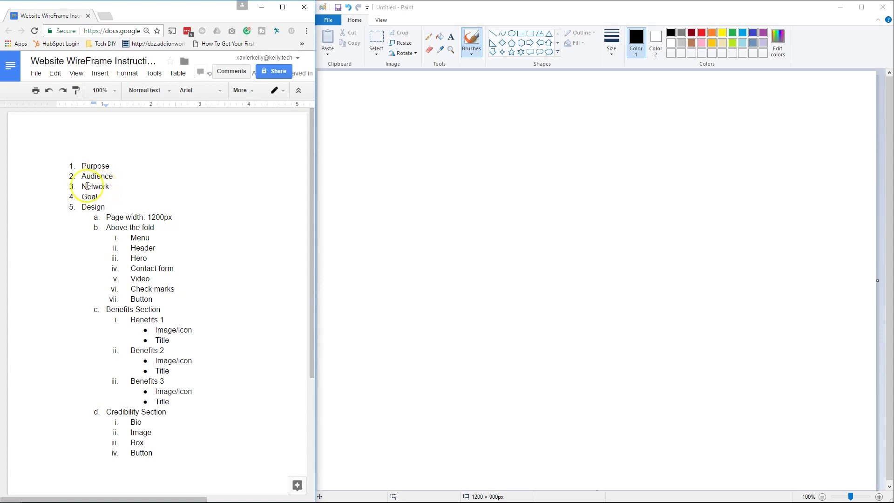
{"action": "left_click", "coordinate": [133, 309]}
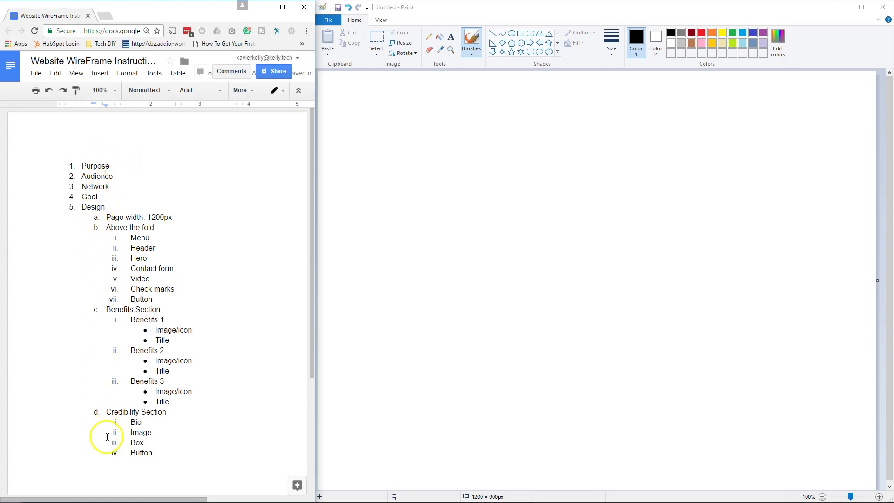
{"action": "left_click", "coordinate": [116, 186]}
{"action": "left_click", "coordinate": [101, 202]}
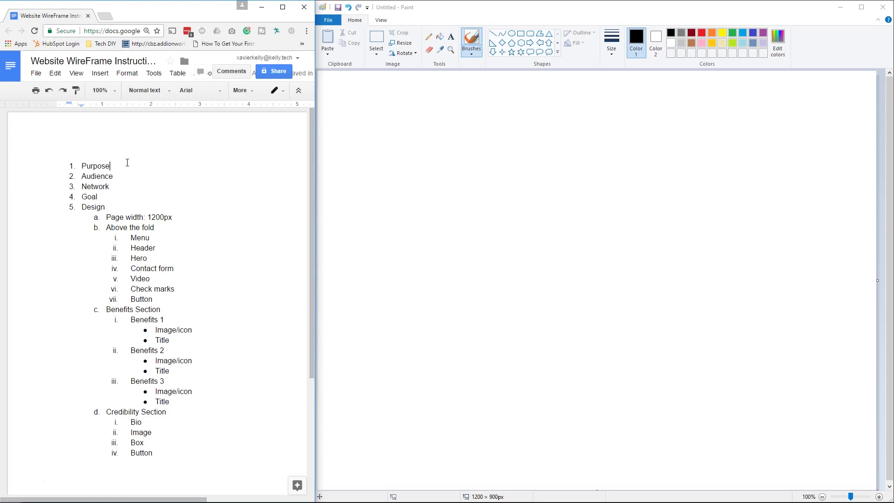
Step: Add the sub-item "Email signup" under Purpose in the wireframe outline
{"action": "key", "text": "Return"}
{"action": "key", "text": "Tab"}
{"action": "type", "text": "Ema"}
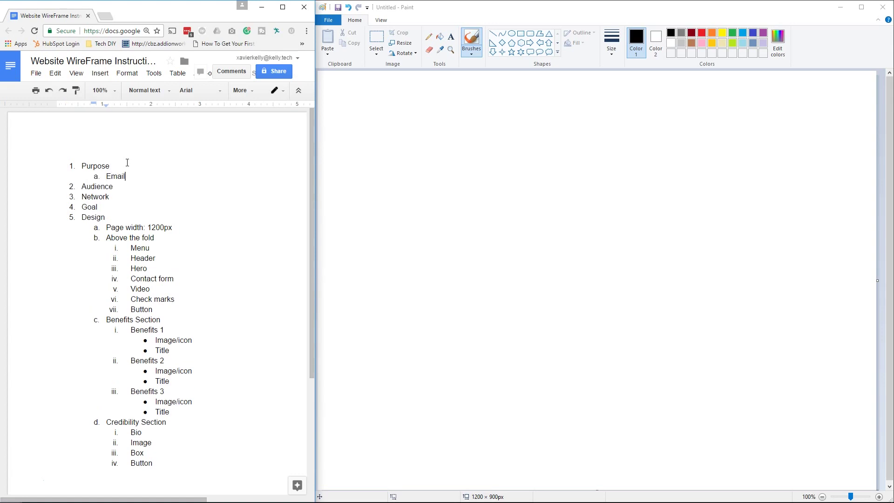
{"action": "type", "text": "il signup"}
Step: Add the sub-item "People who are looking to learn how to sell digital products." under Audience
{"action": "left_click", "coordinate": [132, 183]}
{"action": "key", "text": "Return"}
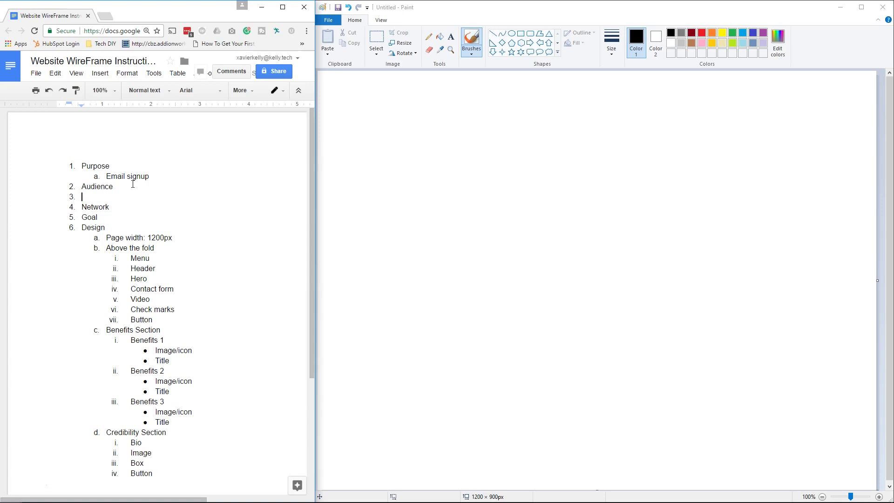
{"action": "key", "text": "Tab"}
{"action": "type", "text": "People who are looki"}
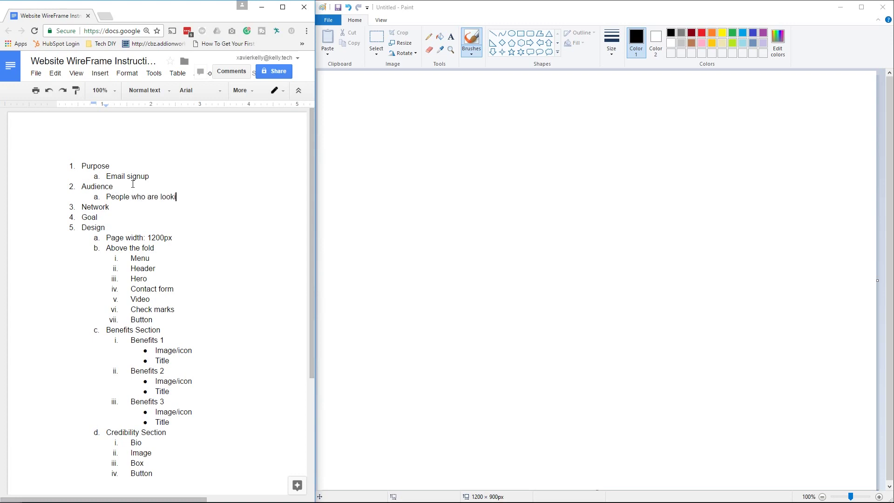
{"action": "type", "text": "ng to learn how to sell digit"}
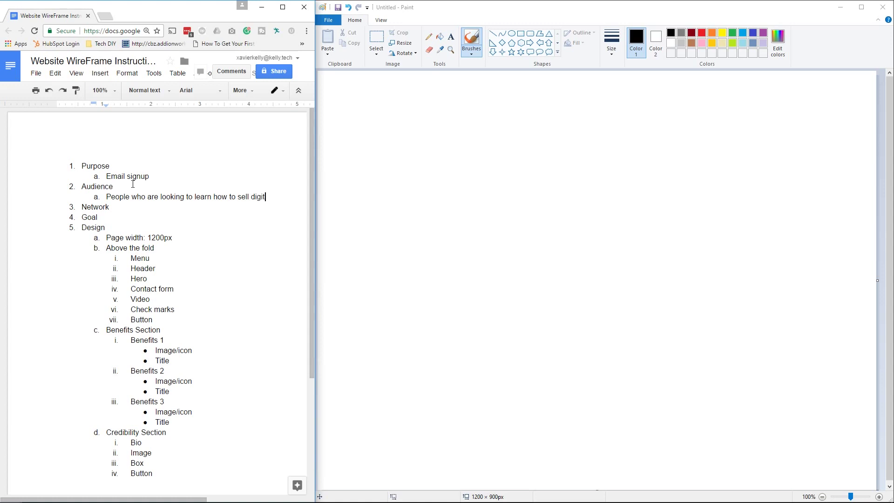
{"action": "type", "text": "al products"}
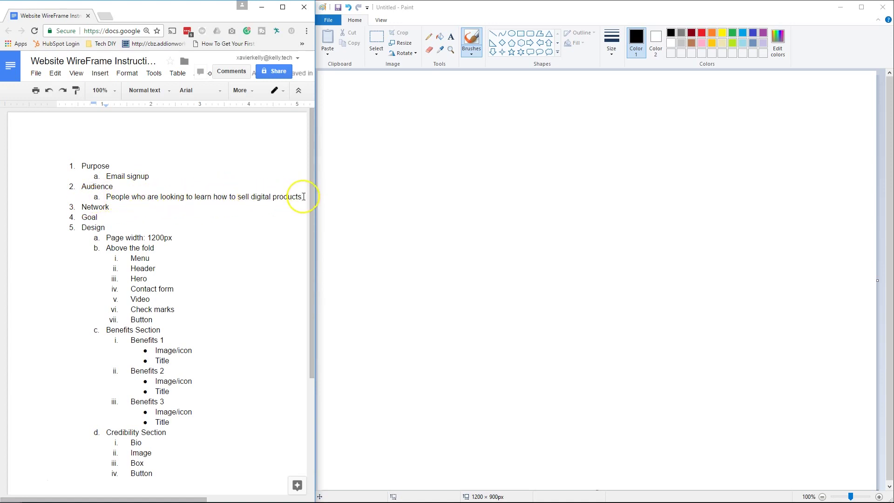
{"action": "type", "text": "."}
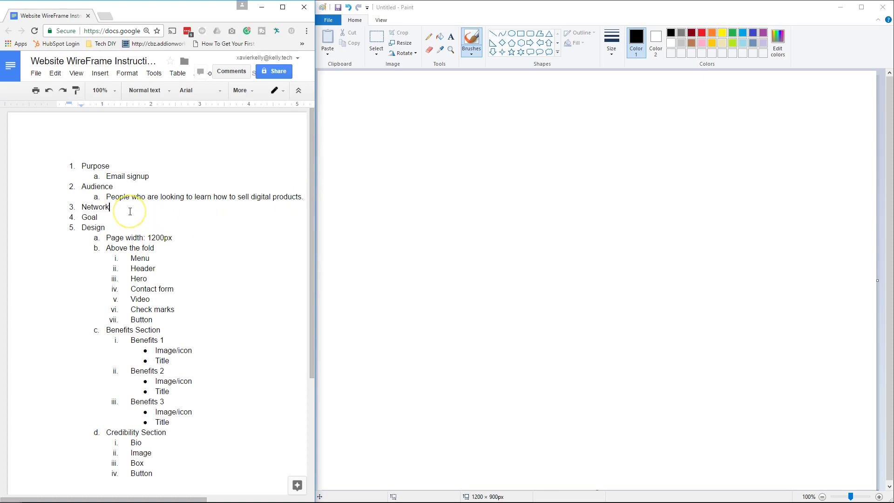
Step: Add the sub-item "Youtube Ads" under Network in the outline
{"action": "key", "text": "Return"}
{"action": "key", "text": "Tab"}
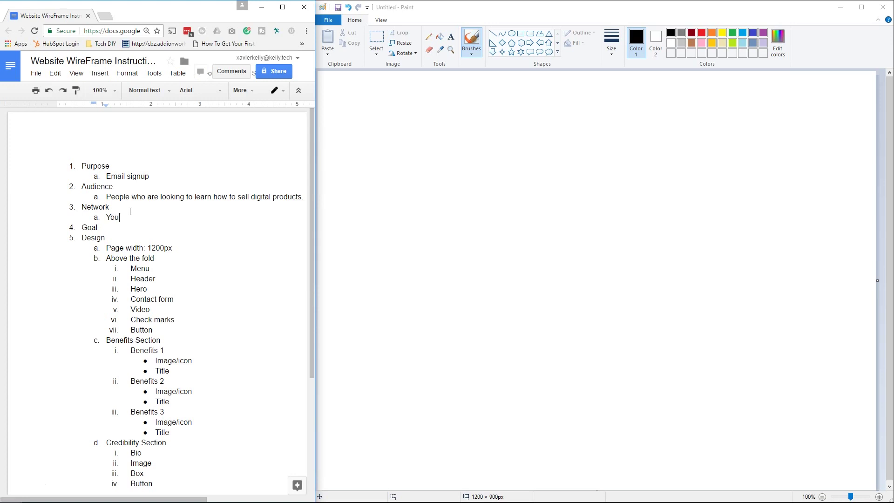
{"action": "type", "text": "Youtube Ads"}
Step: Add the sub-item "Email signup to blog" under Goal in the outline
{"action": "left_click", "coordinate": [108, 227]}
{"action": "key", "text": "Return"}
{"action": "key", "text": "Tab"}
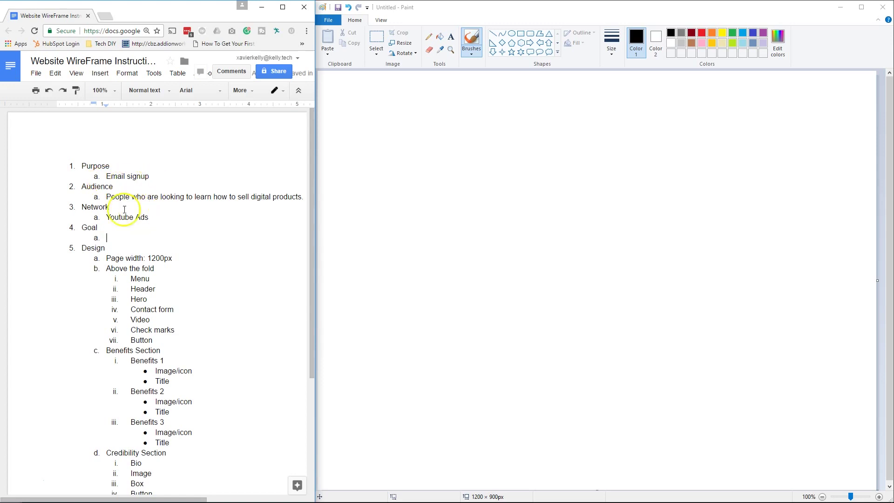
{"action": "type", "text": "Email sign"}
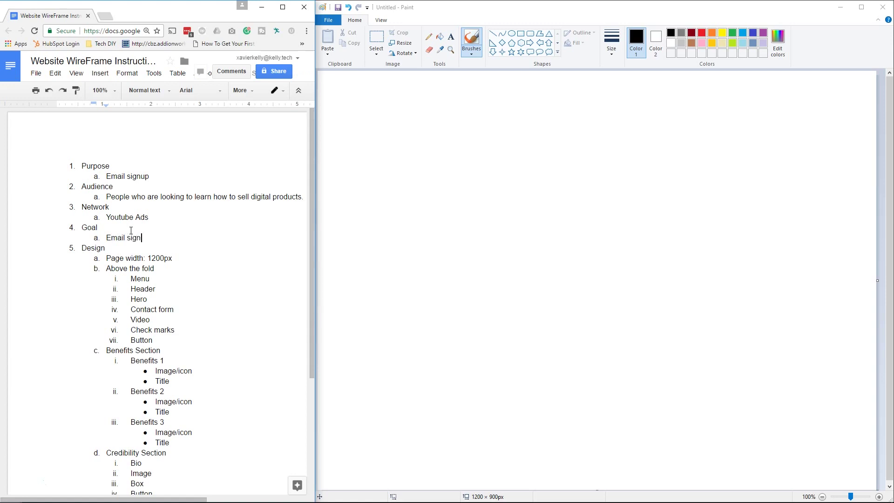
{"action": "type", "text": "up"}
{"action": "left_click", "coordinate": [150, 237]}
{"action": "type", "text": "to blog"}
Step: Append "on blog" to the Email signup item under Purpose and remove "to blog" from the Goal item
{"action": "left_click_drag", "start_coordinate": [186, 236], "coordinate": [107, 237]}
{"action": "right_click", "coordinate": [108, 237]}
{"action": "left_click", "coordinate": [174, 237]}
{"action": "left_click_drag", "start_coordinate": [174, 237], "coordinate": [152, 238]}
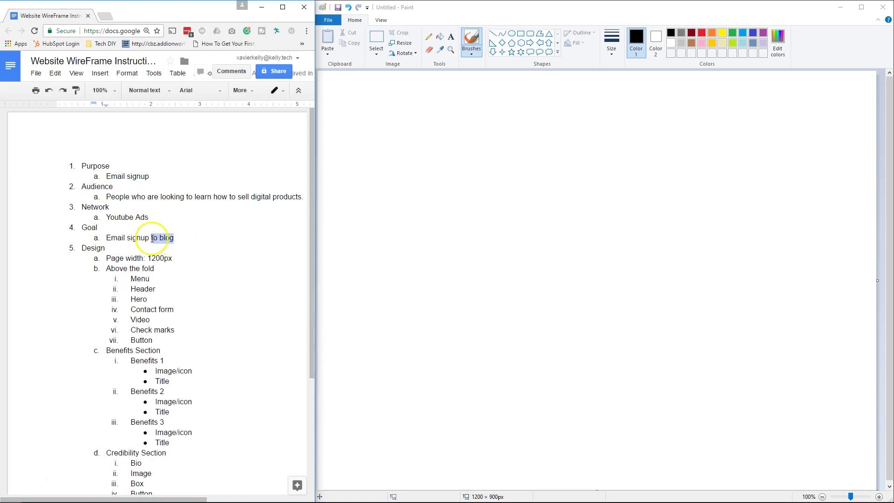
{"action": "right_click", "coordinate": [153, 238]}
{"action": "left_click", "coordinate": [163, 258]}
{"action": "left_click", "coordinate": [156, 175]}
{"action": "type", "text": "on blog"}
{"action": "left_click_drag", "start_coordinate": [175, 238], "coordinate": [150, 238]}
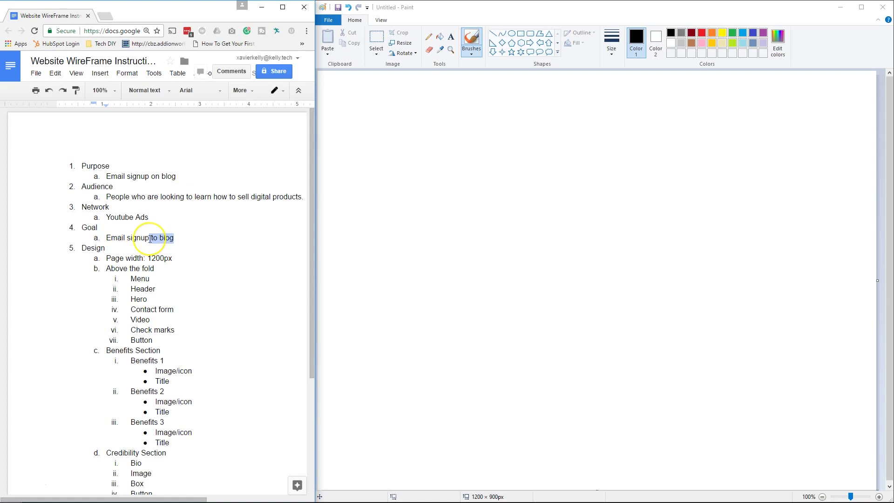
{"action": "key", "text": "BackSpace"}
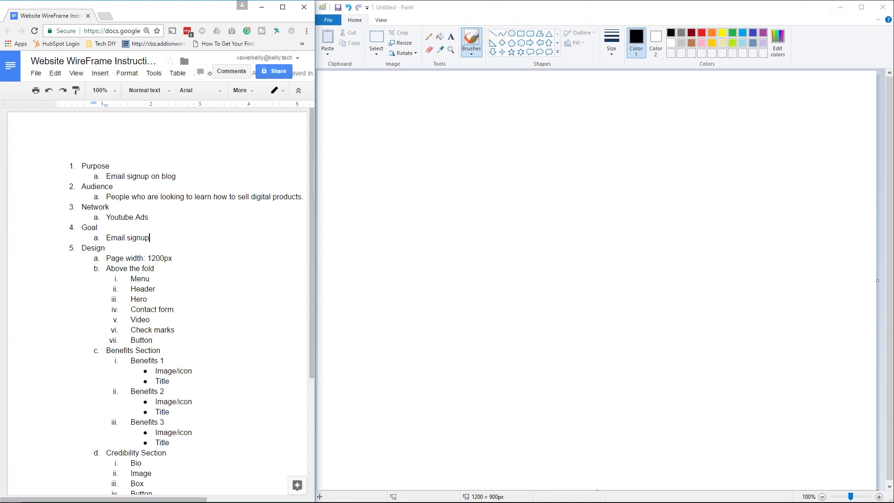
{"action": "left_click", "coordinate": [498, 40]}
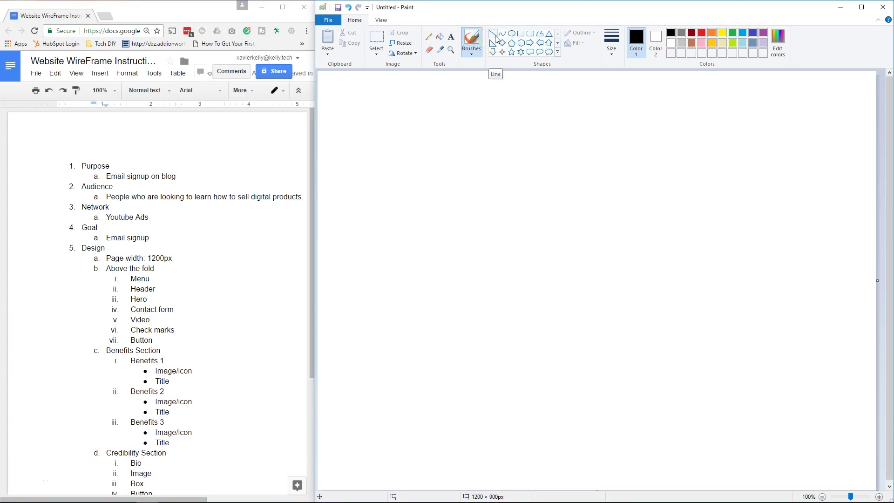
{"action": "left_click", "coordinate": [622, 197]}
{"action": "key", "text": "ctrl+z"}
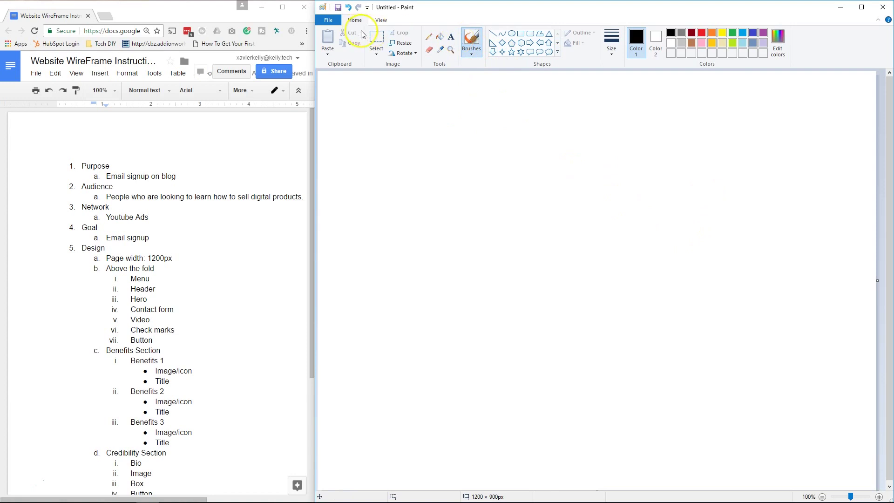
Step: Check the Paint canvas dimensions in pixels with the aspect ratio unlocked, leaving the resize settings unapplied
{"action": "left_click", "coordinate": [403, 45]}
{"action": "left_click", "coordinate": [417, 77]}
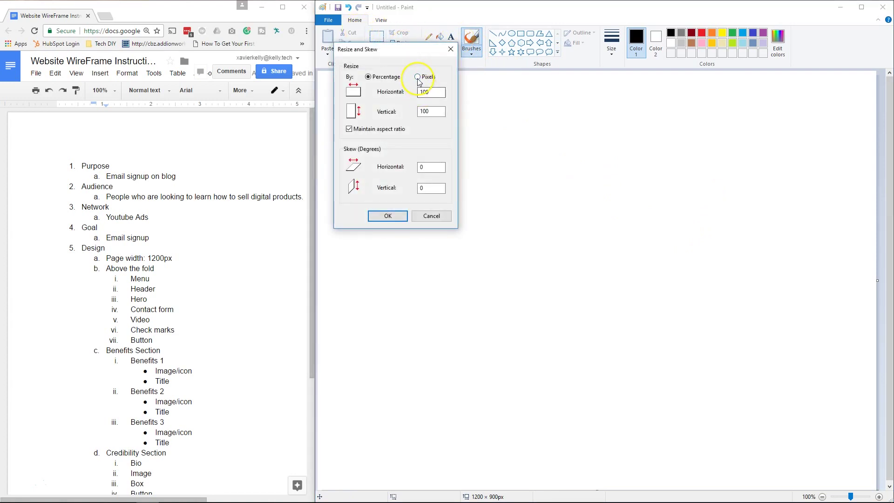
{"action": "left_click", "coordinate": [349, 129]}
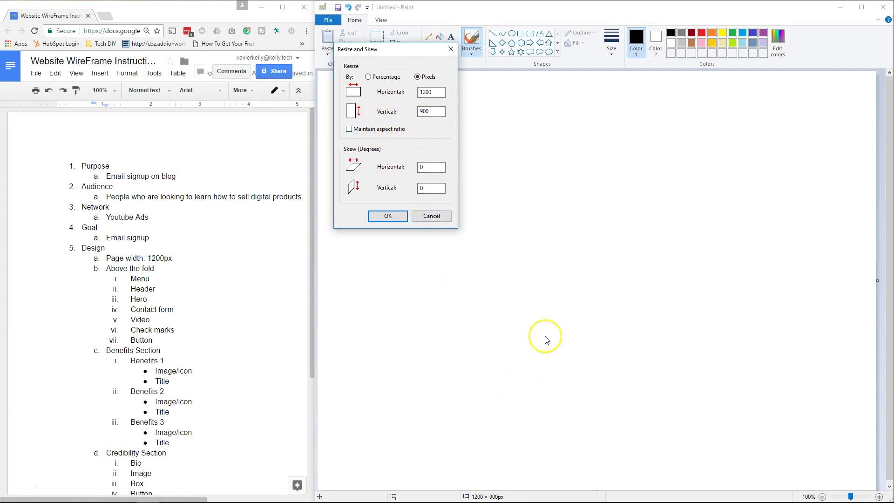
{"action": "left_click", "coordinate": [440, 217]}
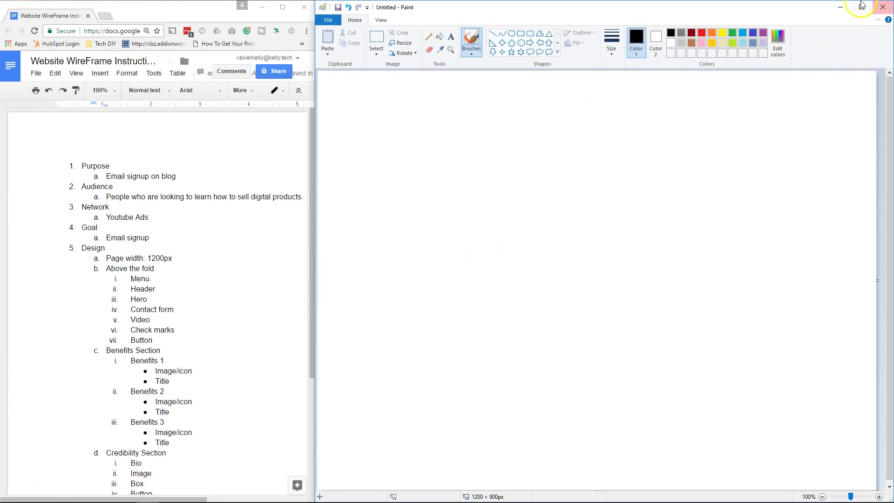
Step: Draw a horizontal line across the full canvas width about 50 px below its top edge, in light gray with the thinnest size
{"action": "left_click", "coordinate": [492, 34]}
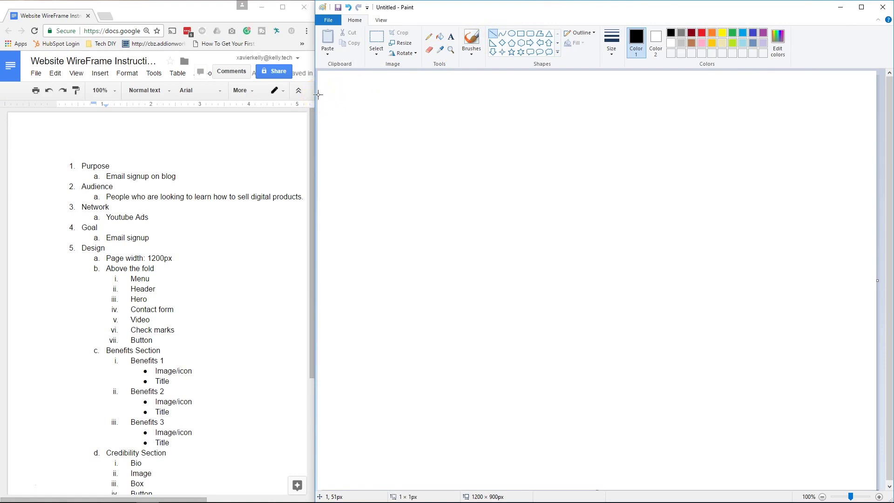
{"action": "left_click_drag", "start_coordinate": [318, 94], "coordinate": [880, 107]}
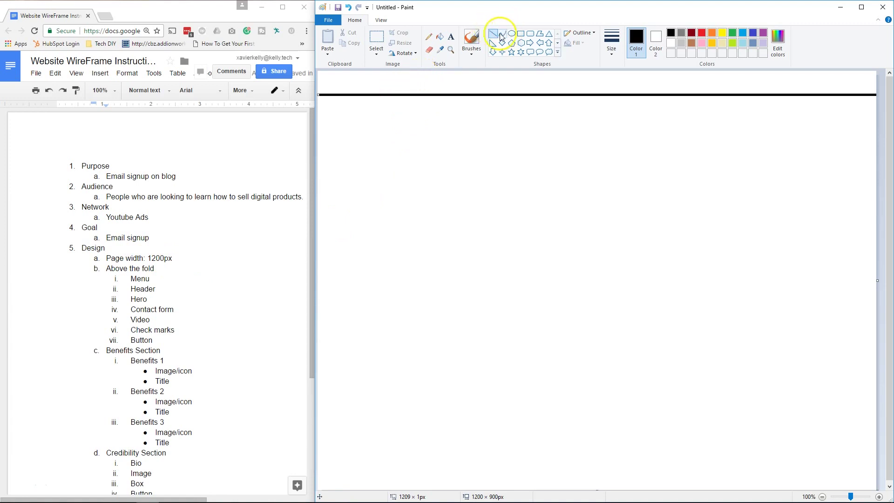
{"action": "left_click", "coordinate": [682, 43]}
{"action": "left_click", "coordinate": [611, 44]}
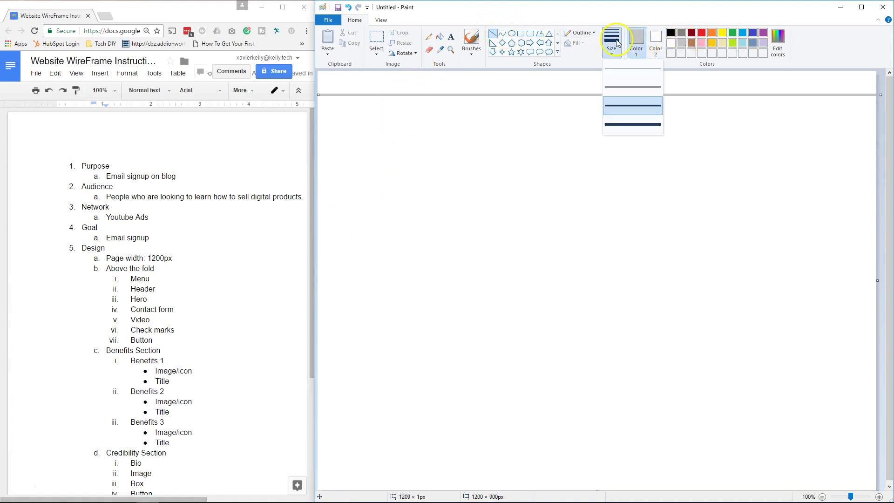
{"action": "left_click", "coordinate": [610, 75]}
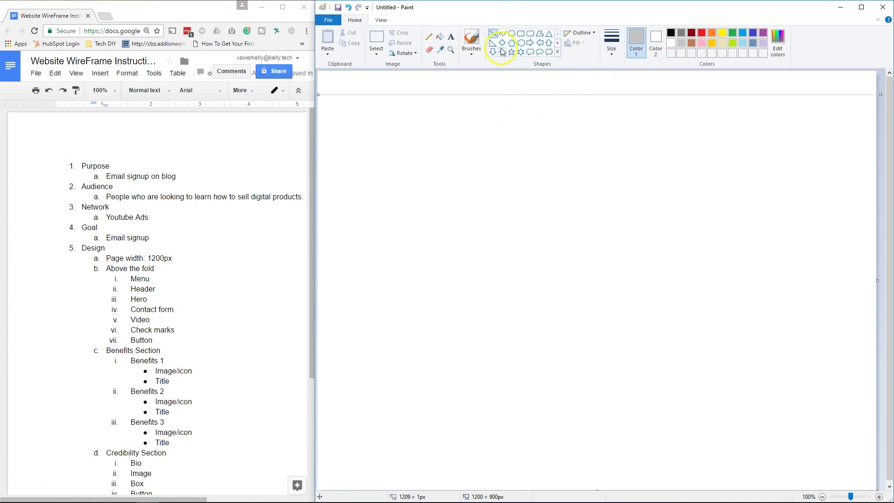
{"action": "left_click", "coordinate": [411, 101]}
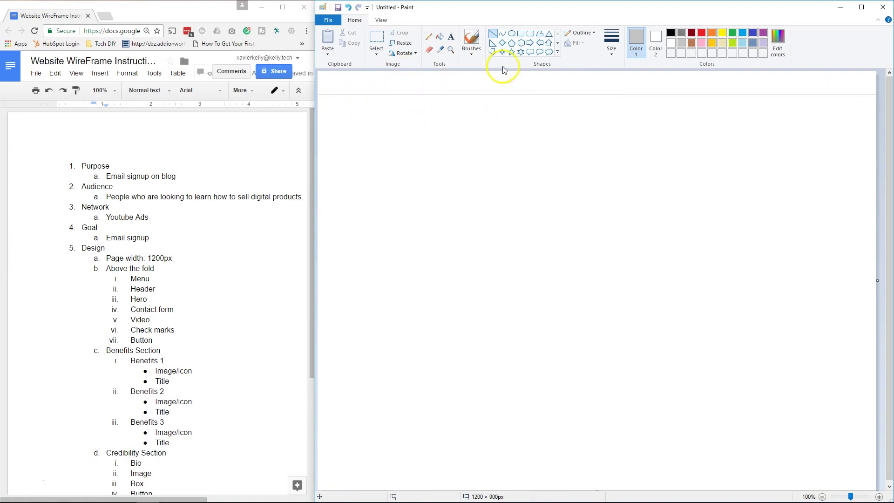
Step: Place a light gray text label reading "Items" near the right end of the menu strip above the line
{"action": "left_click", "coordinate": [451, 37]}
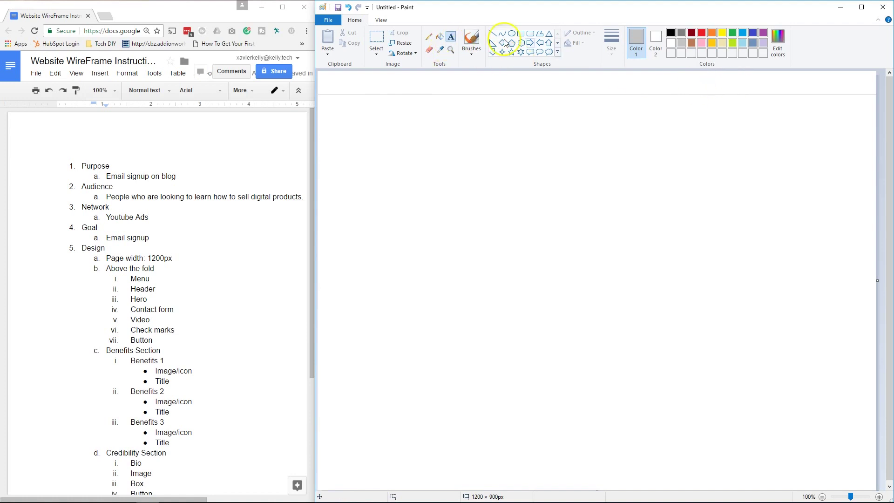
{"action": "left_click", "coordinate": [675, 83]}
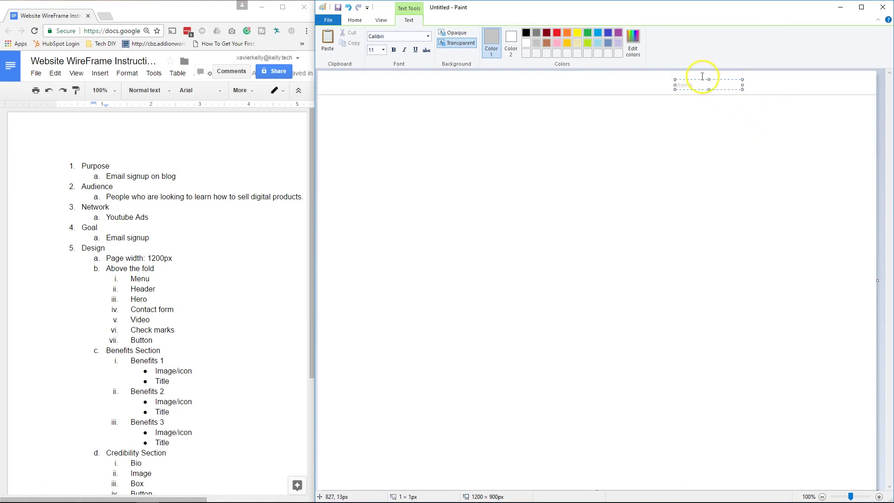
{"action": "mouse_move", "coordinate": [699, 80]}
{"action": "left_mouse_down"}
{"action": "mouse_move", "coordinate": [856, 82]}
{"action": "mouse_move", "coordinate": [812, 87]}
{"action": "left_mouse_up"}
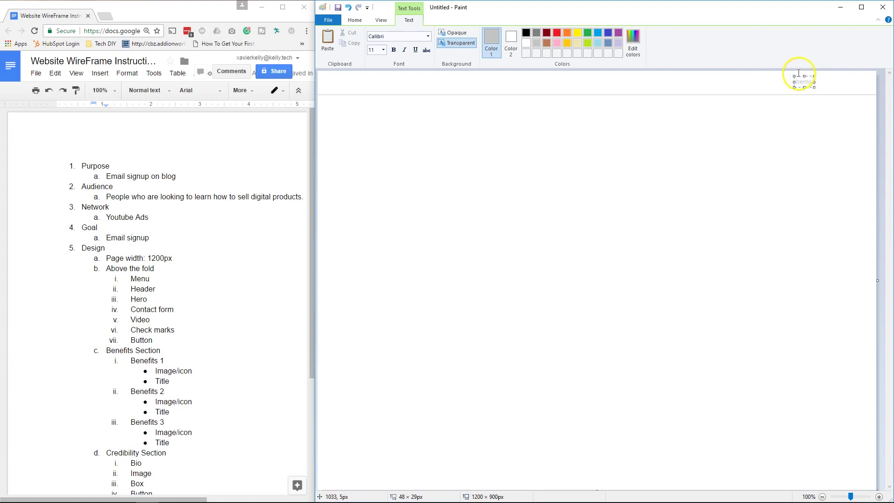
{"action": "left_click", "coordinate": [841, 119]}
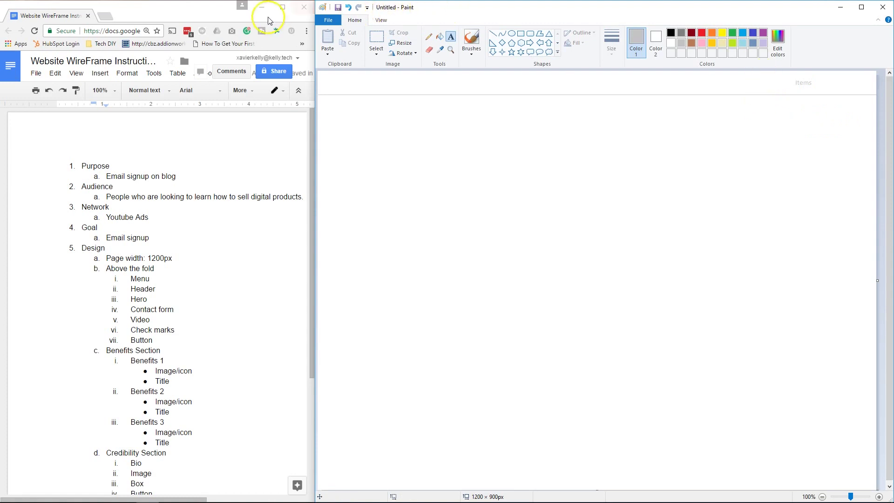
Step: Copy the Items label and place two duplicates in a row to its left in the menu strip
{"action": "left_click", "coordinate": [384, 37]}
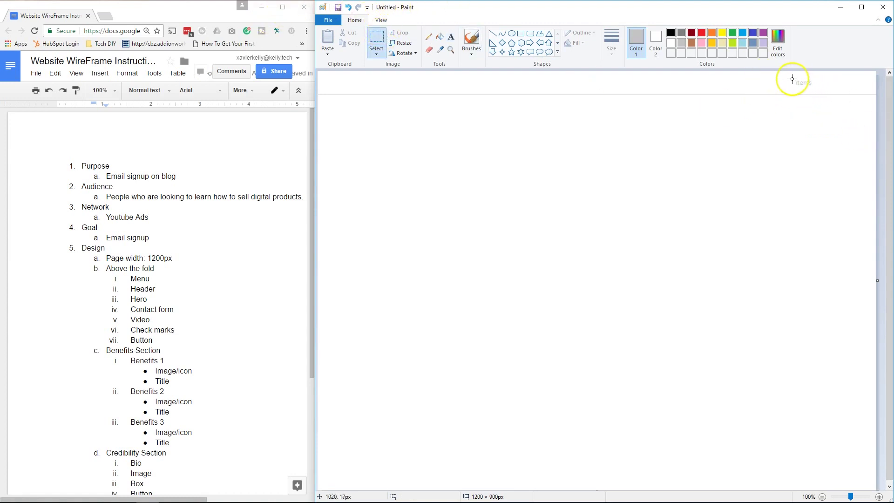
{"action": "left_click_drag", "start_coordinate": [792, 78], "coordinate": [816, 89]}
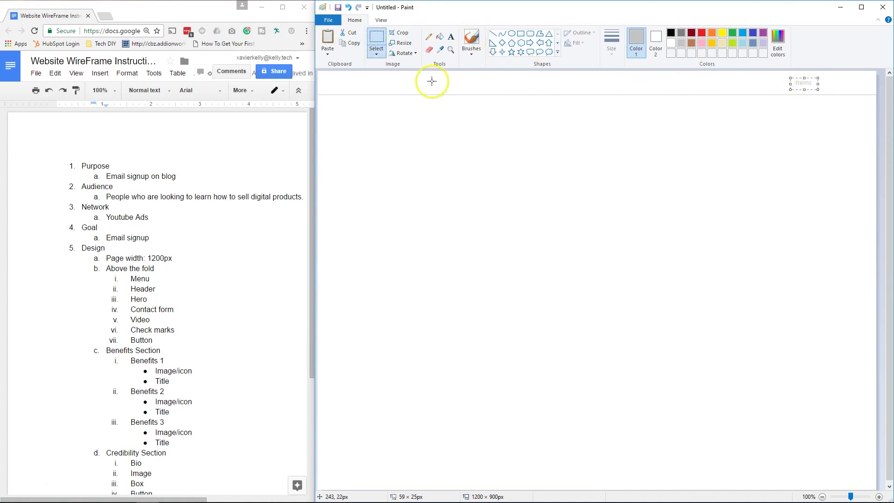
{"action": "left_click", "coordinate": [329, 43]}
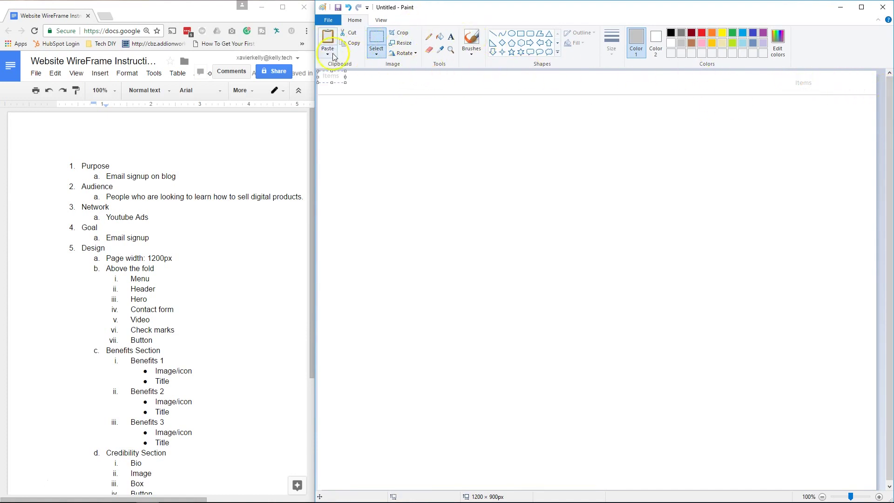
{"action": "left_click_drag", "start_coordinate": [331, 76], "coordinate": [776, 79]}
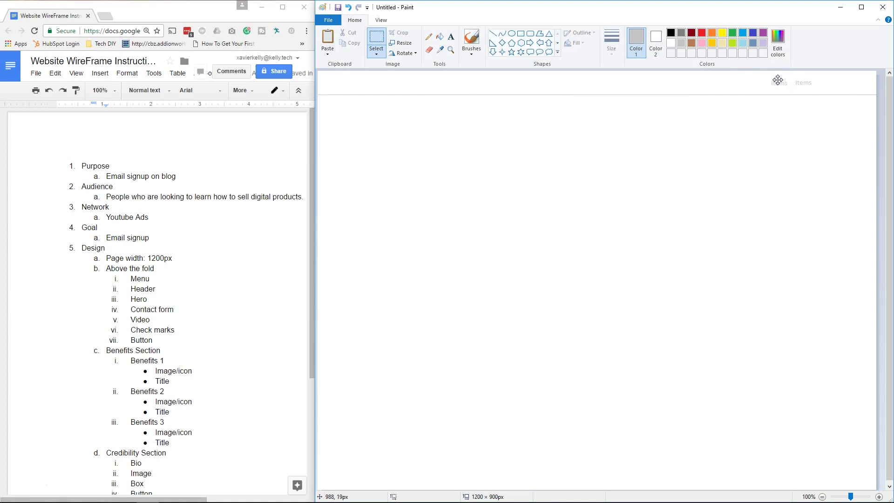
{"action": "left_click", "coordinate": [751, 118]}
{"action": "left_click", "coordinate": [335, 30]}
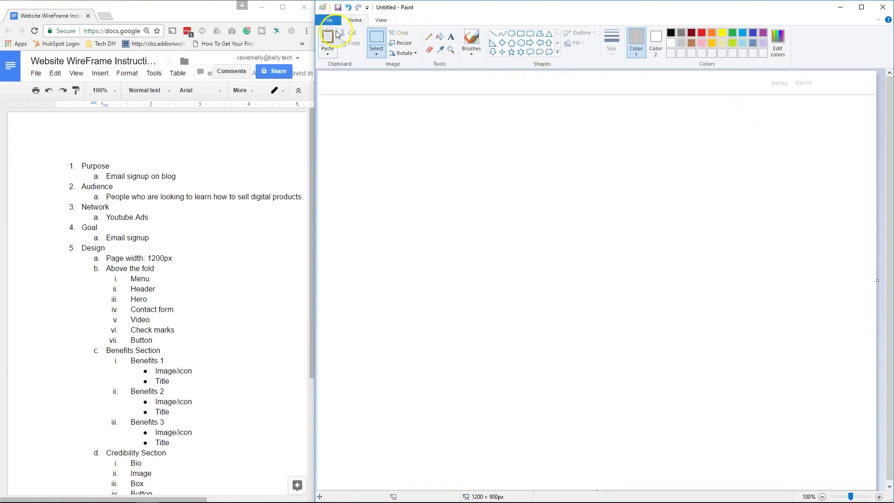
{"action": "left_click_drag", "start_coordinate": [336, 76], "coordinate": [755, 87]}
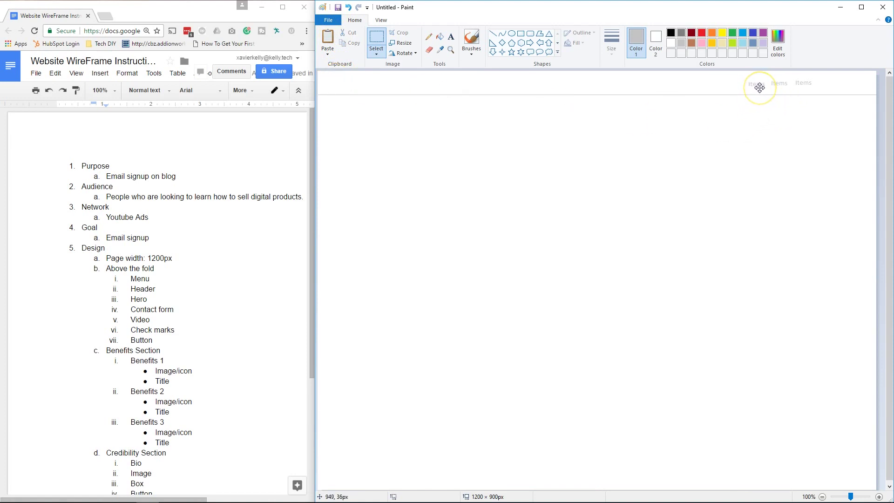
Step: Paste another copy of the Items label and place it at the left end of the label row
{"action": "left_click", "coordinate": [745, 135]}
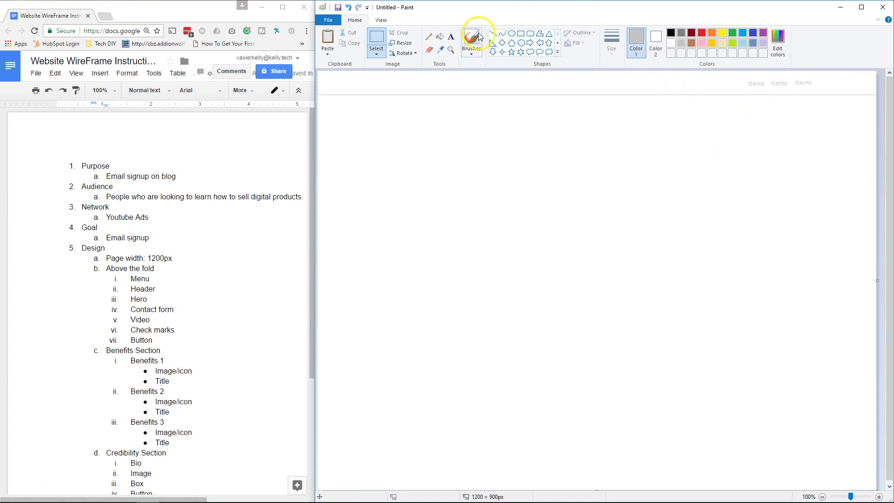
{"action": "left_click", "coordinate": [328, 40]}
{"action": "left_click_drag", "start_coordinate": [337, 77], "coordinate": [732, 88]}
{"action": "left_click", "coordinate": [728, 130]}
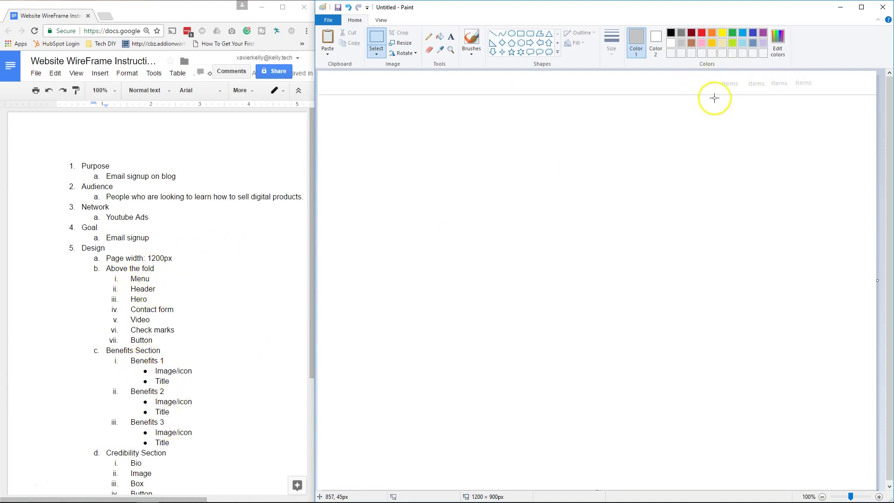
Step: Delete the two leftmost Items labels from the menu strip
{"action": "left_click", "coordinate": [386, 36]}
{"action": "left_click_drag", "start_coordinate": [711, 75], "coordinate": [769, 91]}
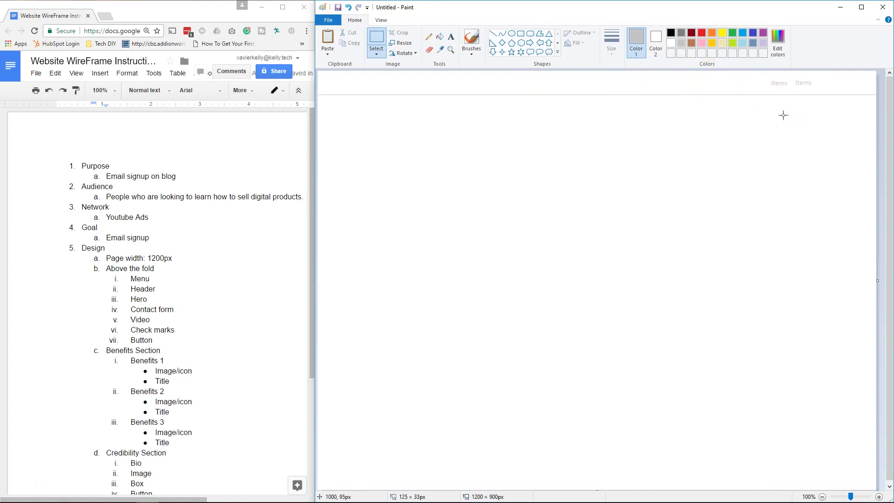
{"action": "left_click_drag", "start_coordinate": [770, 79], "coordinate": [772, 78]}
Step: Draw a small rectangle at the menu strip's left end and a horizontal line across the canvas about 402 px below its top edge
{"action": "left_click", "coordinate": [521, 34]}
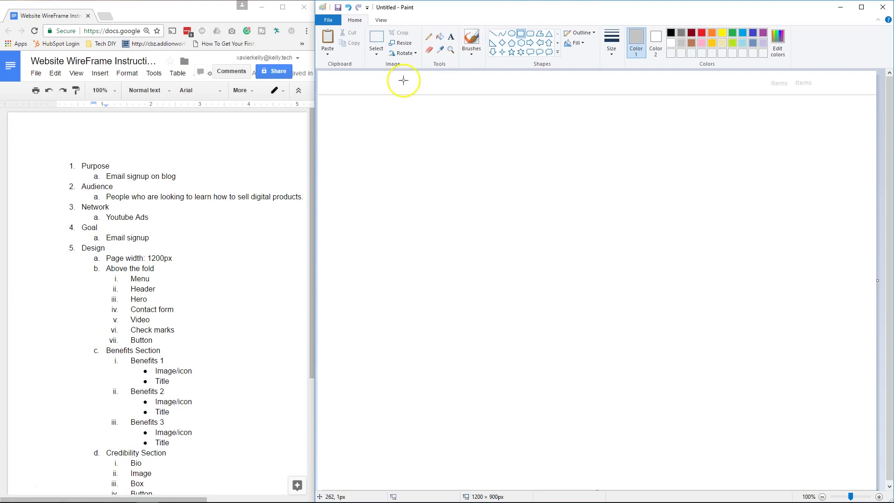
{"action": "left_click_drag", "start_coordinate": [328, 76], "coordinate": [412, 89]}
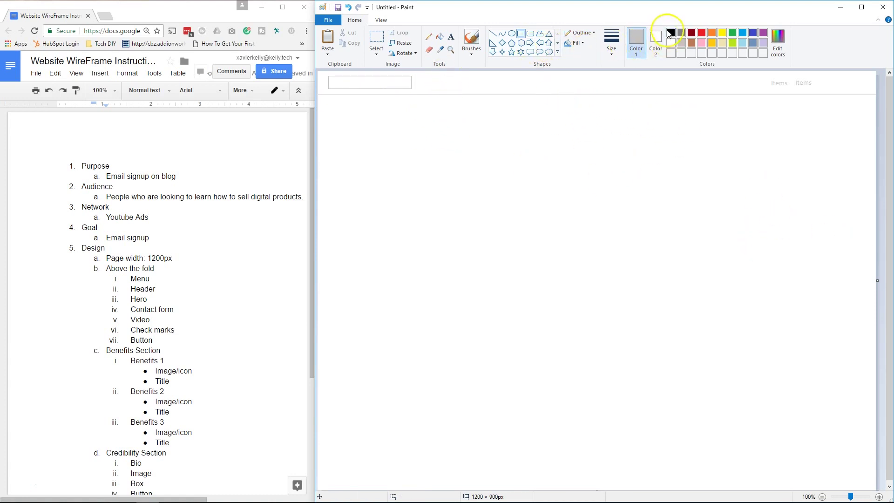
{"action": "left_click", "coordinate": [495, 37]}
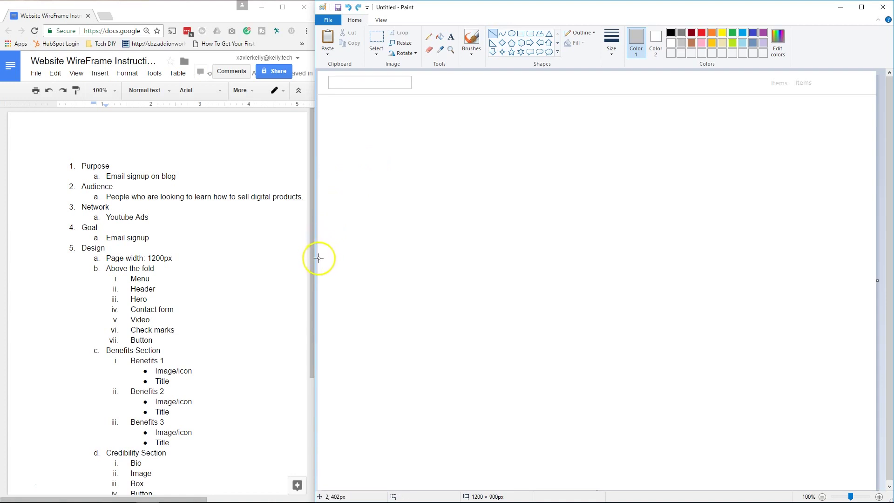
{"action": "left_click_drag", "start_coordinate": [319, 258], "coordinate": [890, 270]}
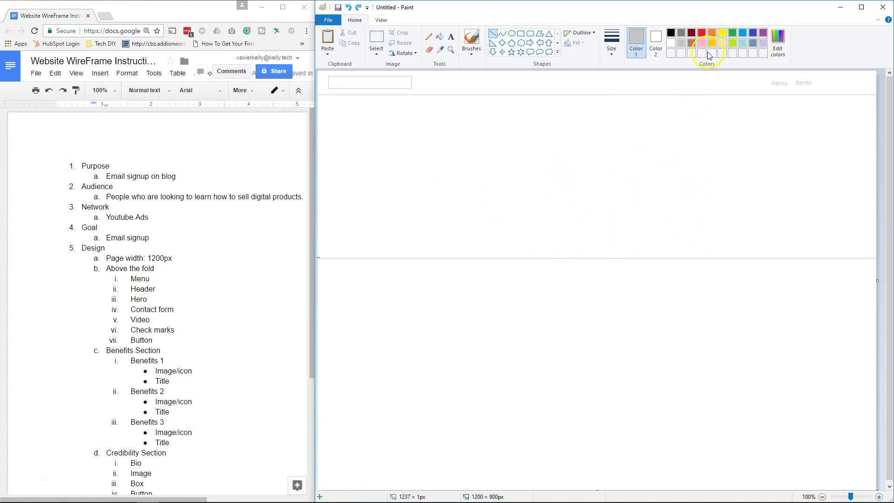
Step: Draw a rectangle slightly over half the canvas wide between the two horizontal lines, near the left edge, leaving margins above and below
{"action": "left_click", "coordinate": [521, 34]}
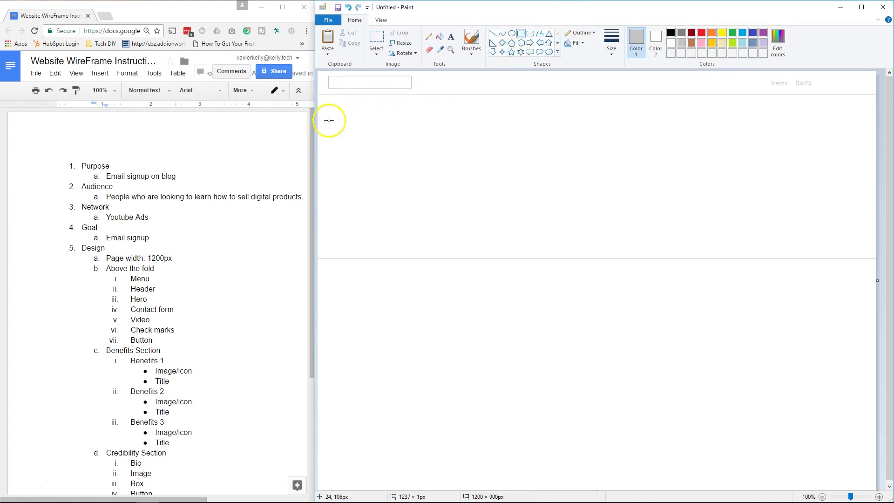
{"action": "left_click_drag", "start_coordinate": [334, 115], "coordinate": [599, 240]}
{"action": "mouse_move", "coordinate": [464, 200]}
{"action": "left_mouse_down"}
{"action": "mouse_move", "coordinate": [475, 198]}
{"action": "mouse_move", "coordinate": [466, 199]}
{"action": "left_mouse_up"}
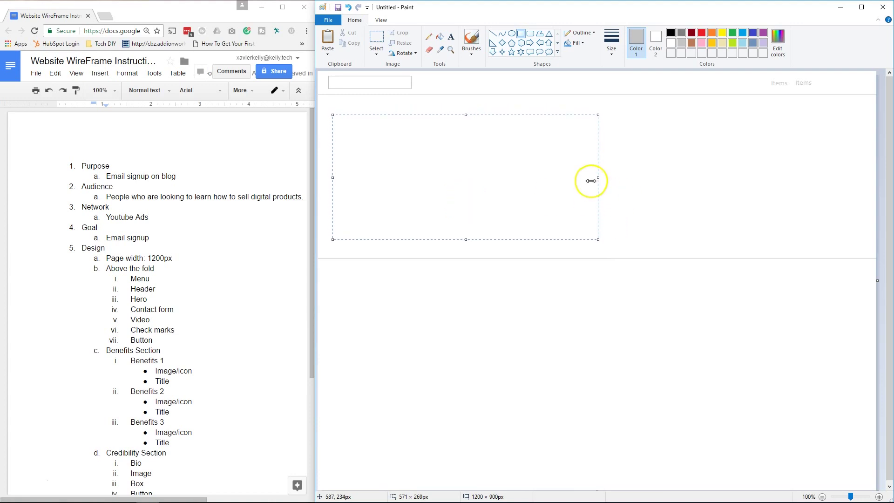
{"action": "left_click_drag", "start_coordinate": [598, 178], "coordinate": [609, 177]}
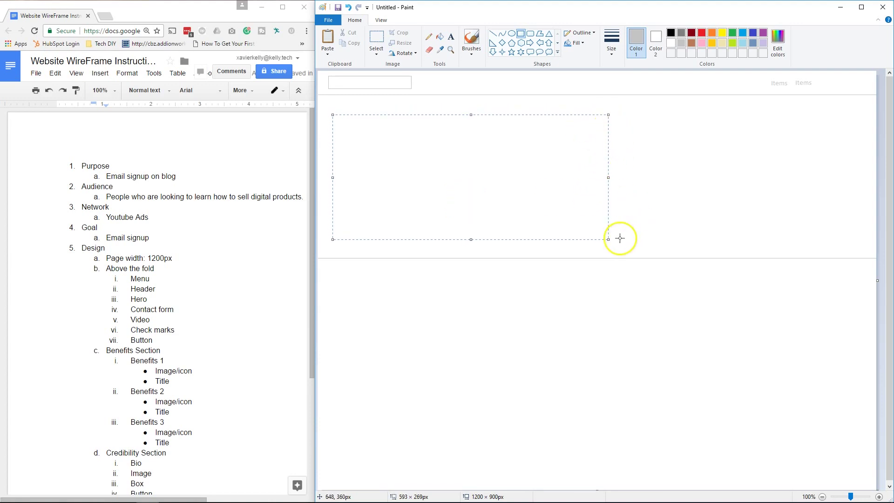
{"action": "left_click_drag", "start_coordinate": [608, 240], "coordinate": [623, 244]}
{"action": "left_click_drag", "start_coordinate": [544, 214], "coordinate": [542, 208]}
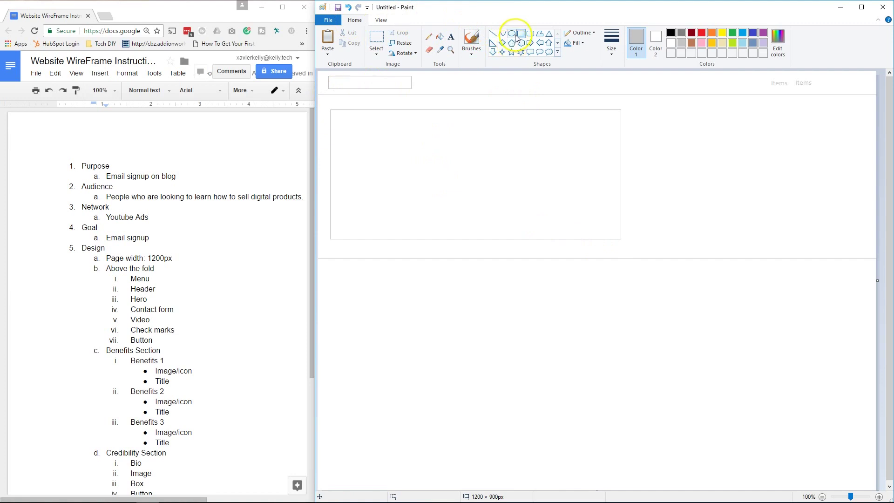
Step: Place a light gray text label reading "Video" in the middle of the large rectangle
{"action": "left_click", "coordinate": [452, 39]}
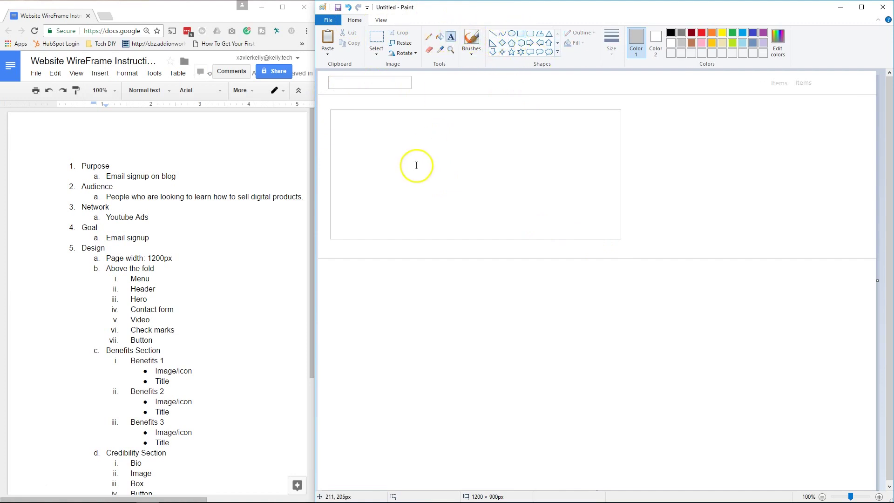
{"action": "left_click", "coordinate": [419, 170]}
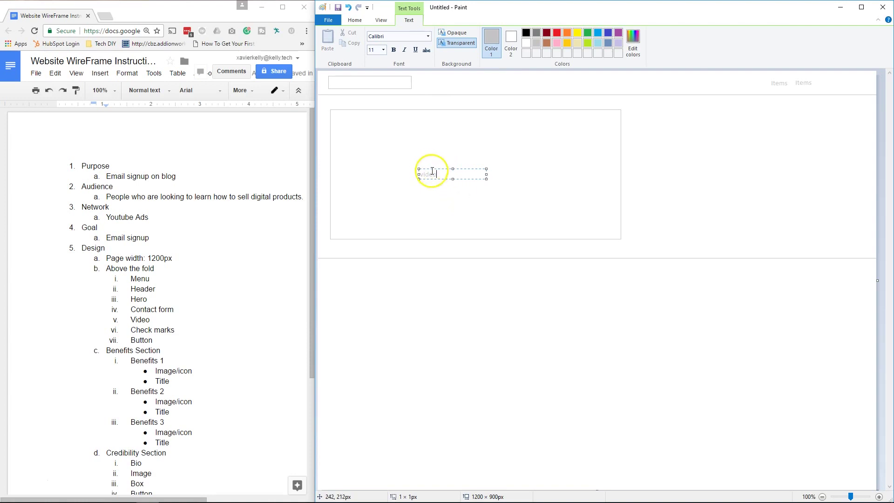
{"action": "left_click_drag", "start_coordinate": [437, 168], "coordinate": [479, 180]}
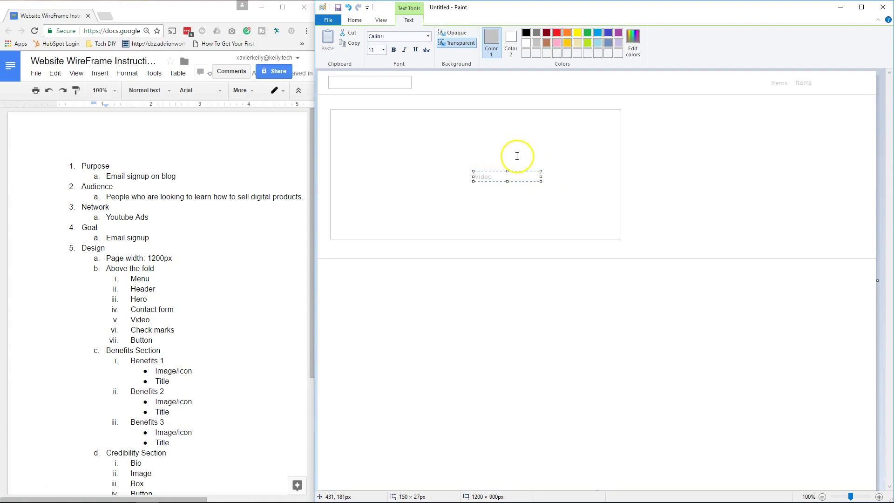
{"action": "left_click", "coordinate": [497, 157]}
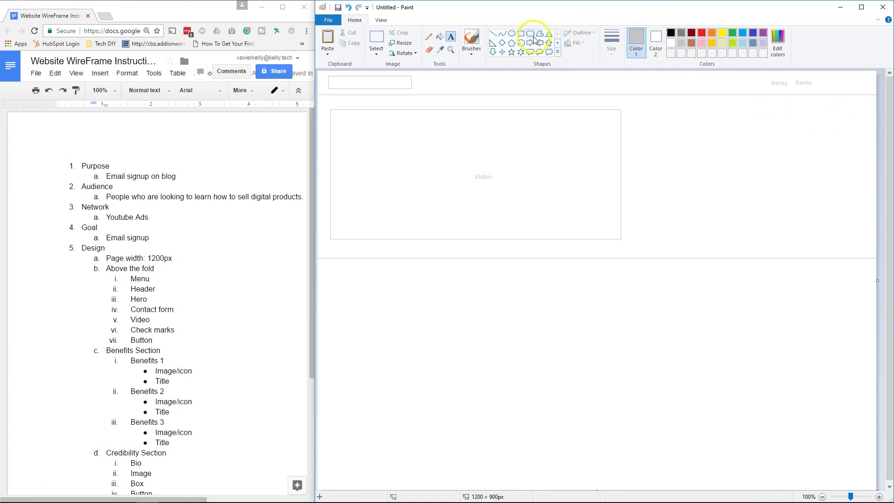
Step: Draw a contact form rectangle beside the video box near the canvas's right edge, matching the video box's height
{"action": "left_click", "coordinate": [519, 34]}
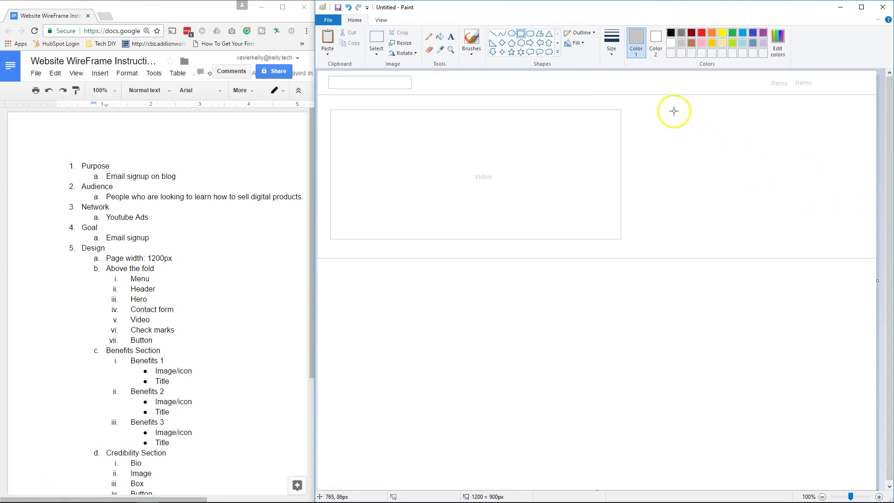
{"action": "mouse_move", "coordinate": [678, 110]}
{"action": "left_mouse_down"}
{"action": "mouse_move", "coordinate": [682, 177]}
{"action": "mouse_move", "coordinate": [852, 222]}
{"action": "mouse_move", "coordinate": [843, 245]}
{"action": "left_mouse_up"}
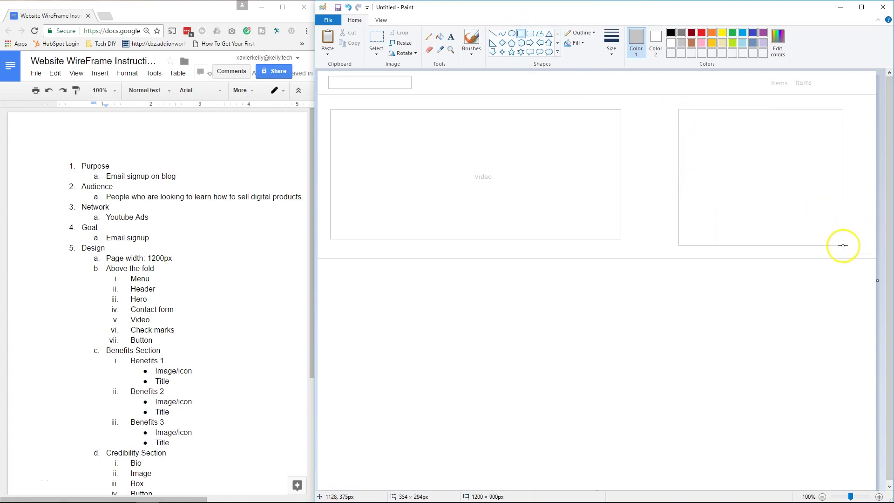
{"action": "mouse_move", "coordinate": [754, 203]}
{"action": "left_mouse_down"}
{"action": "mouse_move", "coordinate": [748, 191]}
{"action": "mouse_move", "coordinate": [754, 197]}
{"action": "mouse_move", "coordinate": [728, 194]}
{"action": "mouse_move", "coordinate": [762, 196]}
{"action": "left_mouse_up"}
{"action": "left_click_drag", "start_coordinate": [693, 176], "coordinate": [663, 175]}
{"action": "left_click_drag", "start_coordinate": [764, 241], "coordinate": [765, 237]}
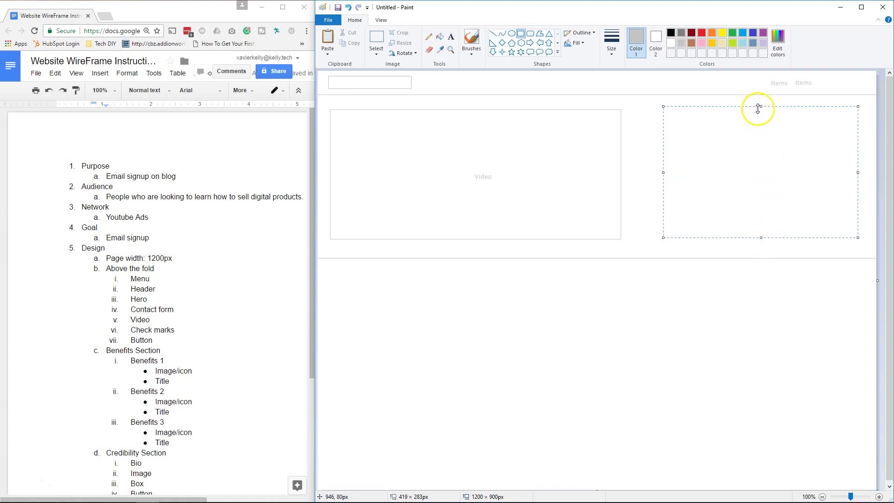
{"action": "left_click_drag", "start_coordinate": [663, 174], "coordinate": [649, 179]}
{"action": "left_click", "coordinate": [672, 305]}
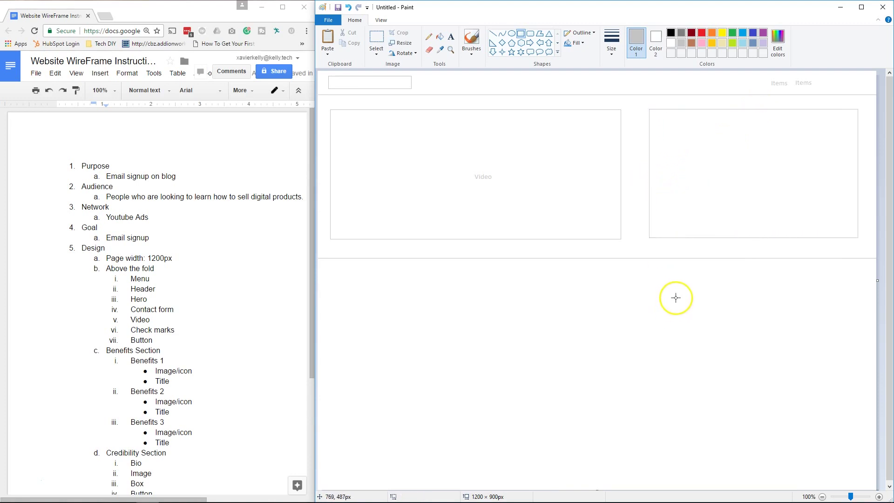
Step: Shift the contact form rectangle slightly right and down to align with the video box, and move both Items labels right to its right edge
{"action": "left_click", "coordinate": [377, 41]}
{"action": "left_click_drag", "start_coordinate": [645, 105], "coordinate": [864, 244]}
{"action": "left_click_drag", "start_coordinate": [819, 227], "coordinate": [823, 228]}
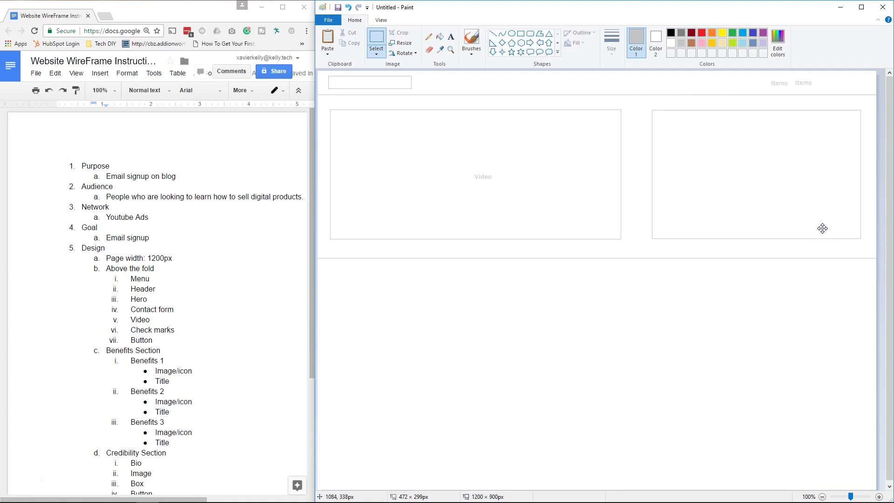
{"action": "left_click", "coordinate": [808, 301]}
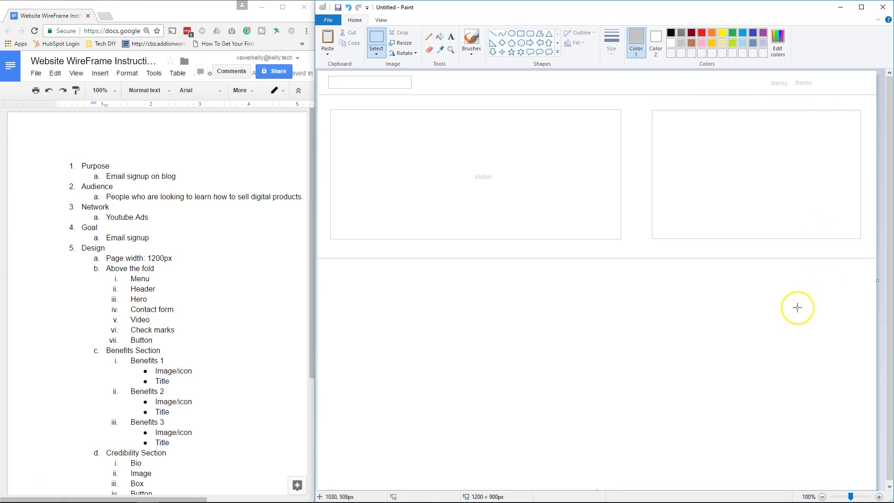
{"action": "mouse_move", "coordinate": [767, 77]}
{"action": "left_mouse_down"}
{"action": "mouse_move", "coordinate": [778, 92]}
{"action": "mouse_move", "coordinate": [840, 89]}
{"action": "left_mouse_up"}
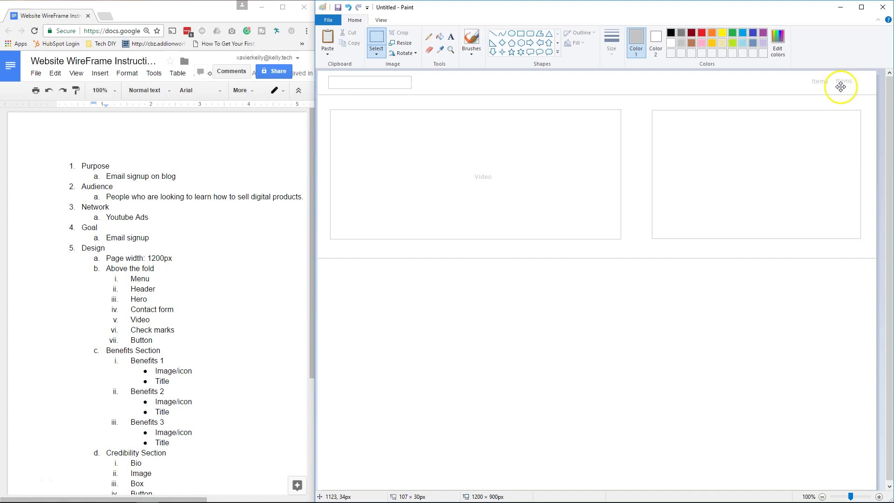
{"action": "left_click", "coordinate": [805, 361]}
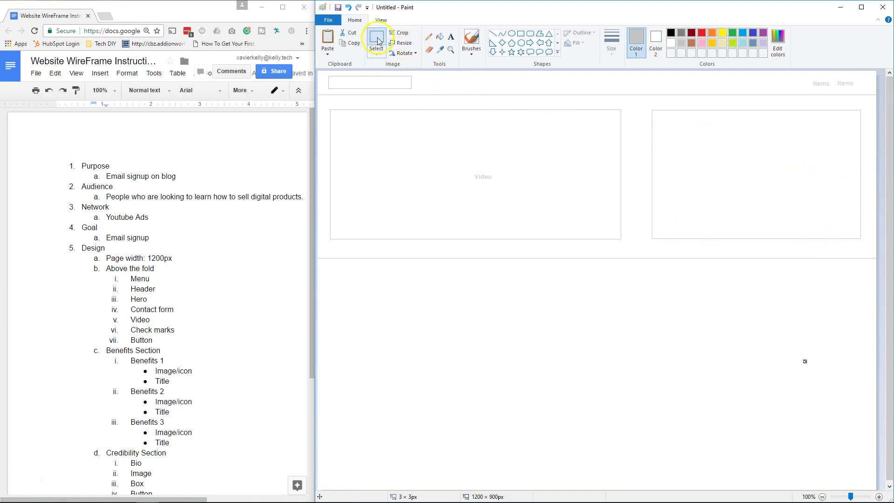
Step: Draw a rectangle about 407 px wide for the button near the bottom inside the contact form box
{"action": "left_click", "coordinate": [520, 33]}
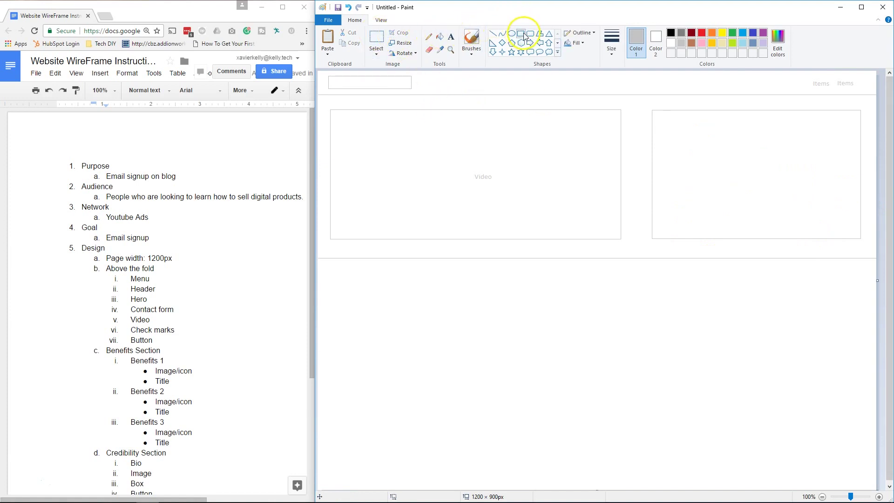
{"action": "left_click_drag", "start_coordinate": [663, 122], "coordinate": [797, 146]}
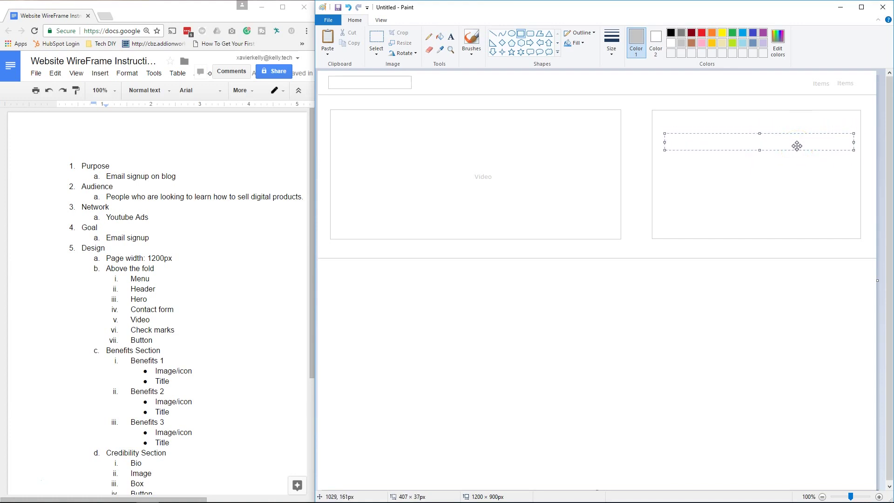
{"action": "left_click_drag", "start_coordinate": [797, 145], "coordinate": [761, 209]}
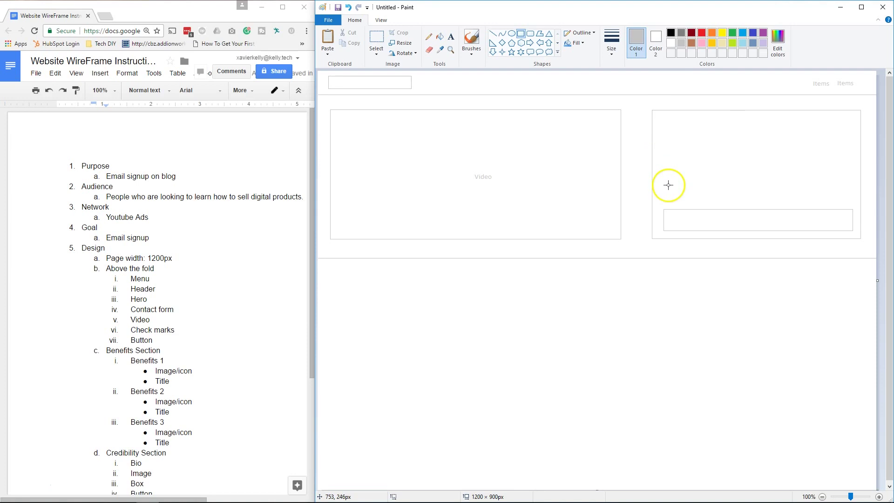
Step: Draw an input field rectangle about 407 × 38 px inside the contact form box, just above the button rectangle
{"action": "mouse_move", "coordinate": [664, 187]}
{"action": "left_mouse_down"}
{"action": "mouse_move", "coordinate": [726, 202]}
{"action": "mouse_move", "coordinate": [806, 196]}
{"action": "mouse_move", "coordinate": [842, 209]}
{"action": "mouse_move", "coordinate": [852, 162]}
{"action": "mouse_move", "coordinate": [853, 170]}
{"action": "left_mouse_up"}
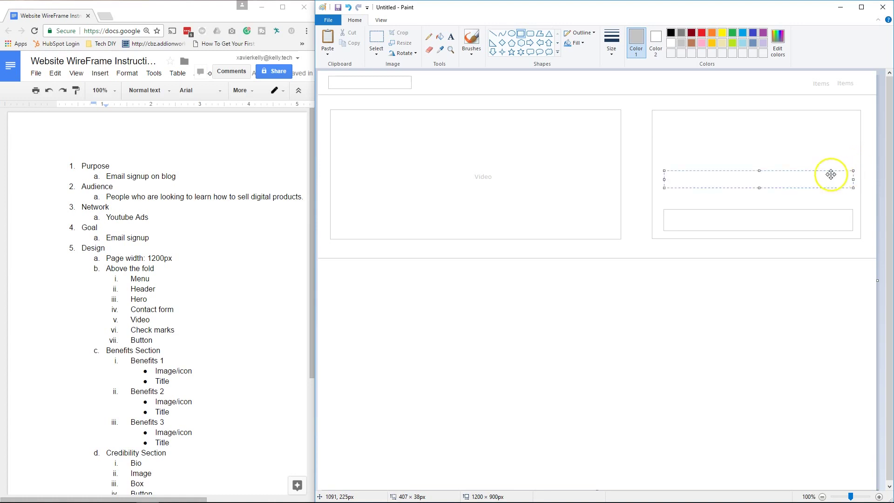
{"action": "left_click_drag", "start_coordinate": [798, 182], "coordinate": [797, 188]}
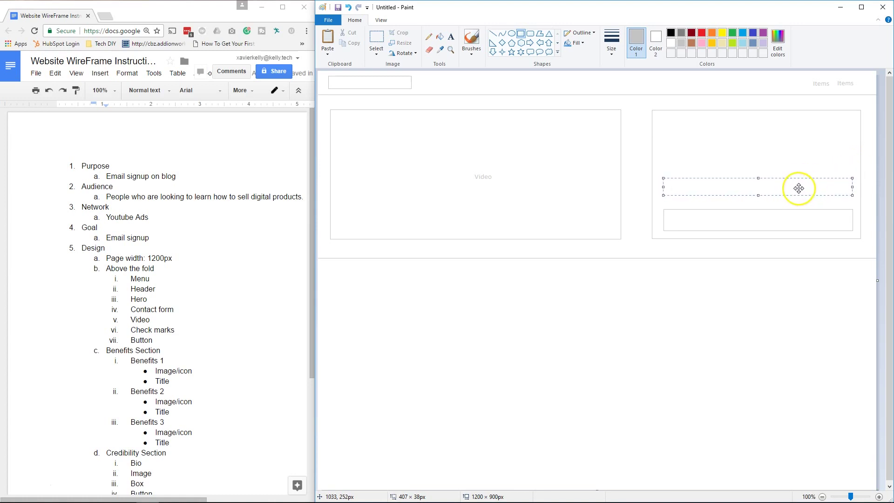
{"action": "left_click", "coordinate": [787, 299]}
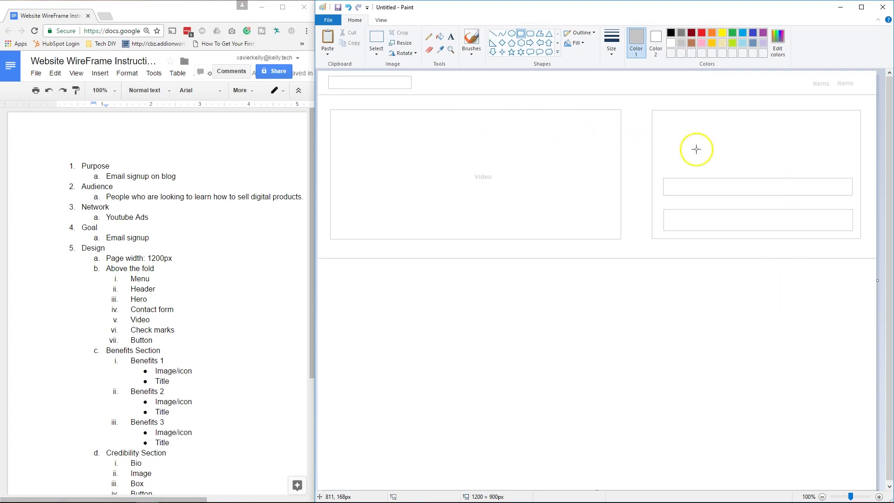
Step: Copy the input field rectangle and place the duplicate directly above it in the contact form box
{"action": "left_click", "coordinate": [376, 40]}
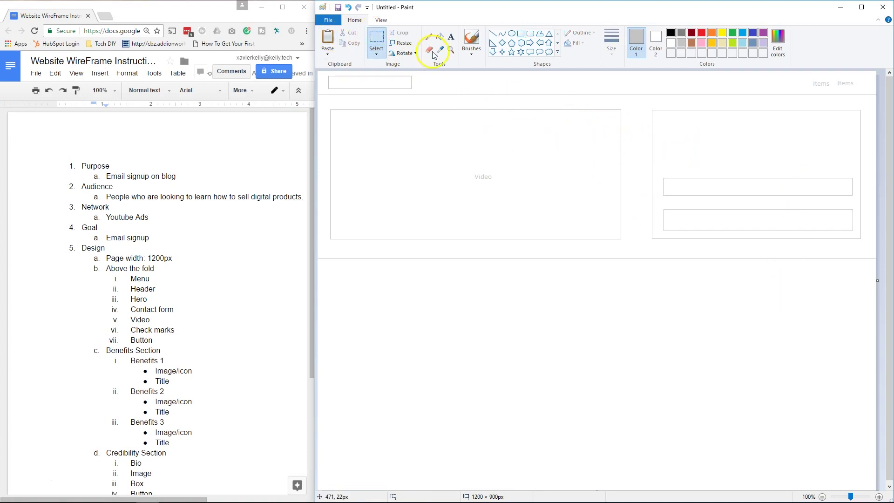
{"action": "left_click_drag", "start_coordinate": [661, 173], "coordinate": [854, 198]}
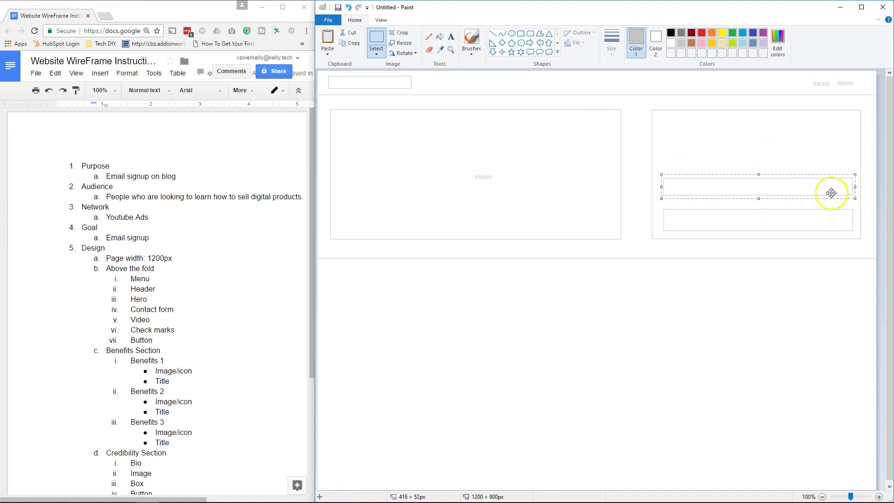
{"action": "left_click", "coordinate": [351, 43]}
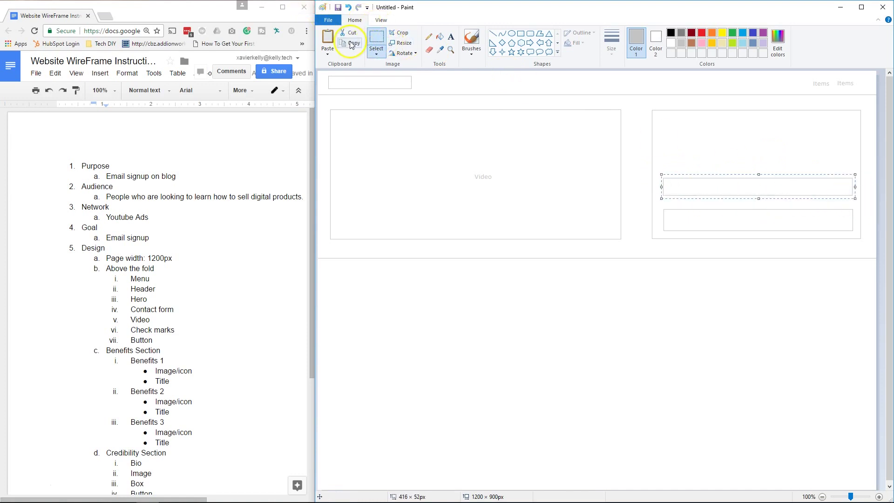
{"action": "left_click", "coordinate": [328, 39]}
{"action": "left_click_drag", "start_coordinate": [359, 86], "coordinate": [702, 161]}
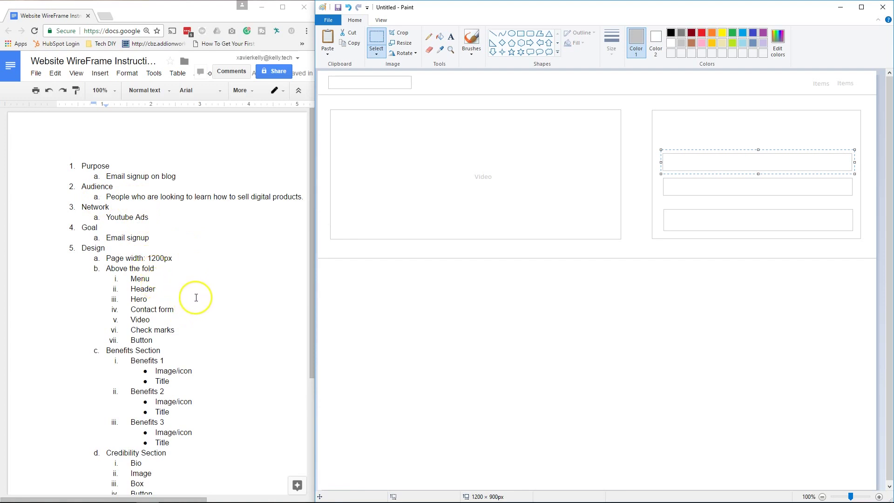
{"action": "left_click", "coordinate": [633, 139]}
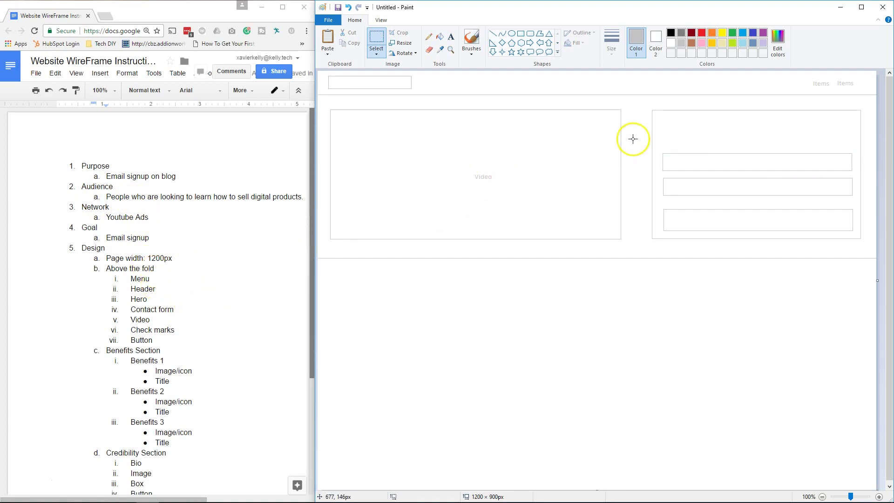
Step: Draw a small five-point star in the upper left corner of the contact form box, above the input fields
{"action": "left_click", "coordinate": [511, 52]}
{"action": "left_click_drag", "start_coordinate": [669, 127], "coordinate": [678, 136]}
{"action": "left_click", "coordinate": [688, 126]}
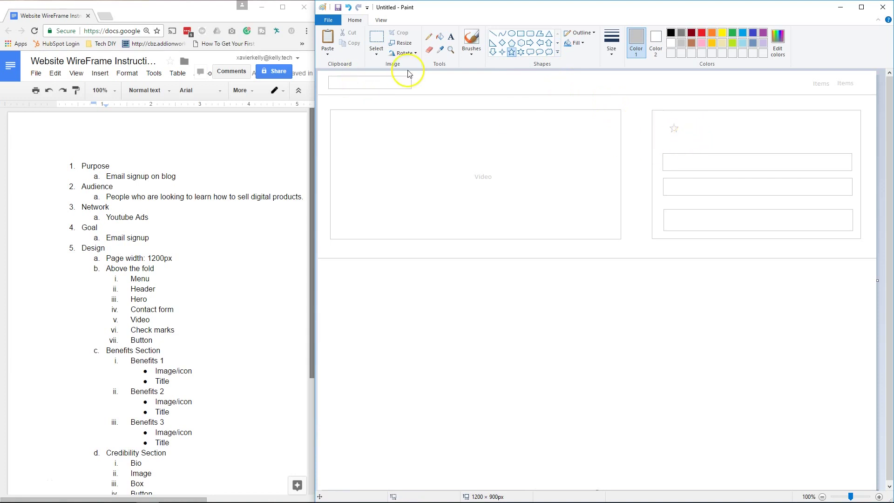
Step: Shift the star slightly left in the contact form box, then copy it and place the duplicate directly below
{"action": "left_click", "coordinate": [372, 39]}
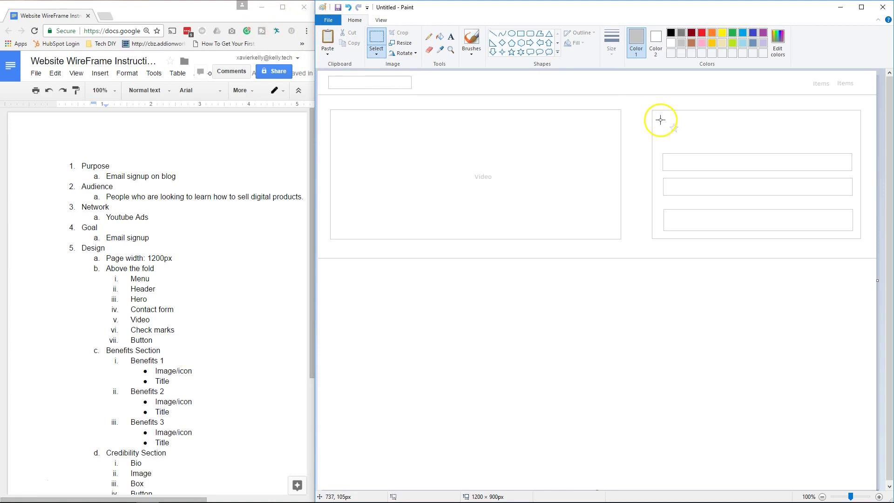
{"action": "left_click_drag", "start_coordinate": [665, 121], "coordinate": [681, 136]}
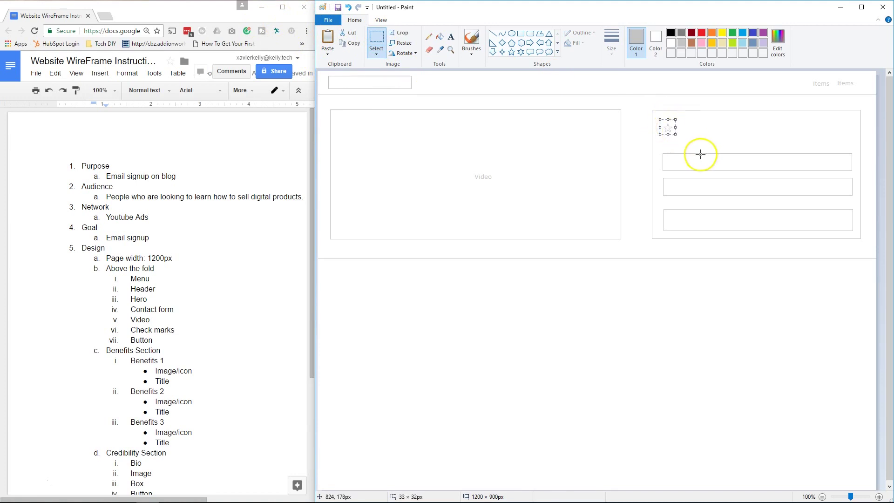
{"action": "left_click", "coordinate": [354, 44]}
{"action": "left_click", "coordinate": [328, 40]}
{"action": "left_click_drag", "start_coordinate": [326, 80], "coordinate": [667, 145]}
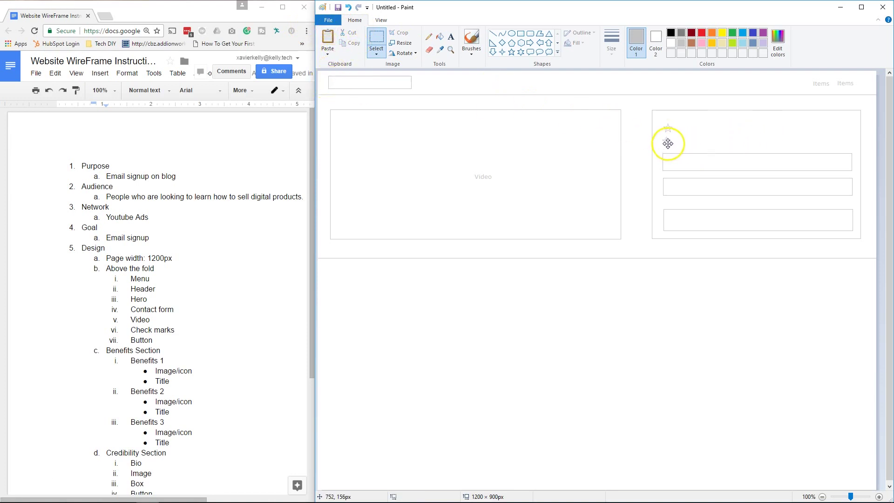
Step: Copy the pair of stars and place the duplicate beside it, in the right half of the contact form box
{"action": "mouse_move", "coordinate": [669, 144]}
{"action": "left_mouse_down"}
{"action": "mouse_move", "coordinate": [680, 176]}
{"action": "mouse_move", "coordinate": [668, 144]}
{"action": "mouse_move", "coordinate": [681, 150]}
{"action": "left_mouse_up"}
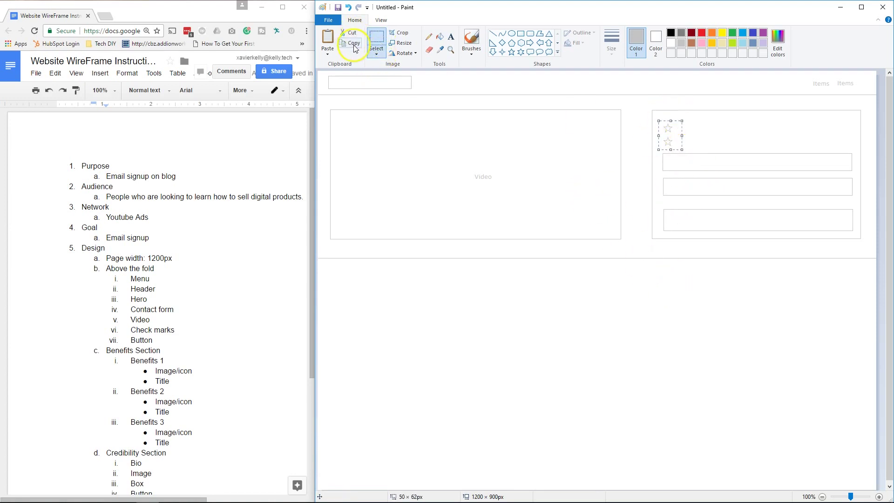
{"action": "left_click", "coordinate": [327, 40]}
{"action": "left_click_drag", "start_coordinate": [330, 88], "coordinate": [765, 142]}
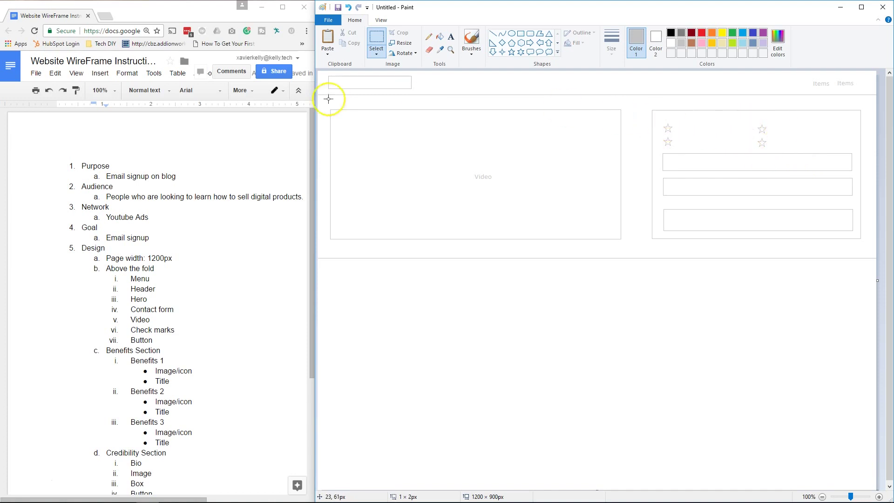
Step: Add the text "Contact" centred along the top of the contact form box, above the stars
{"action": "left_click", "coordinate": [450, 36]}
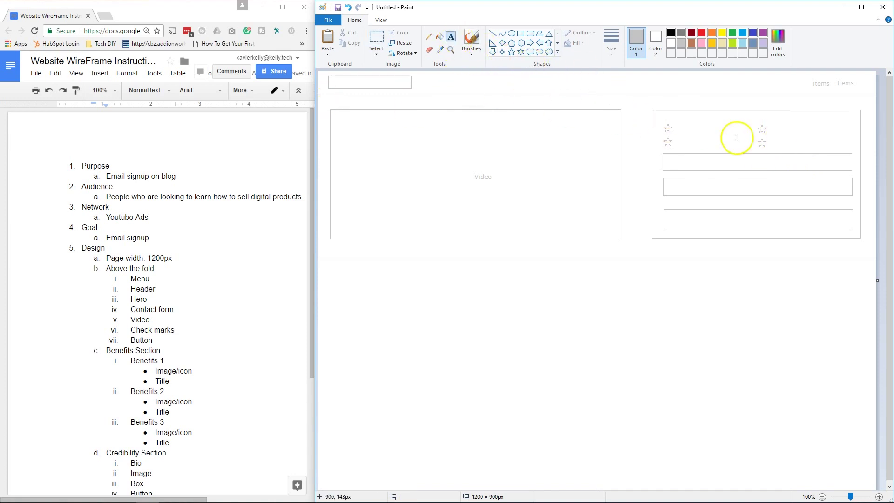
{"action": "left_click", "coordinate": [718, 112]}
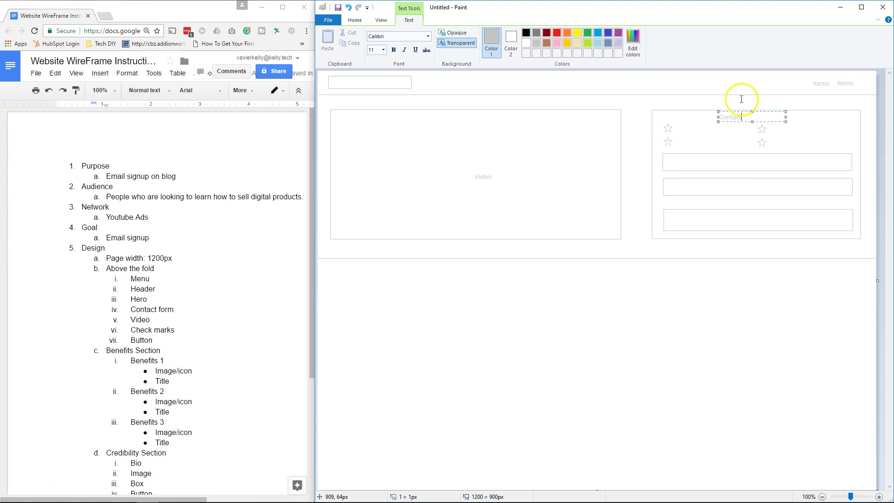
{"action": "left_click_drag", "start_coordinate": [737, 113], "coordinate": [755, 112]}
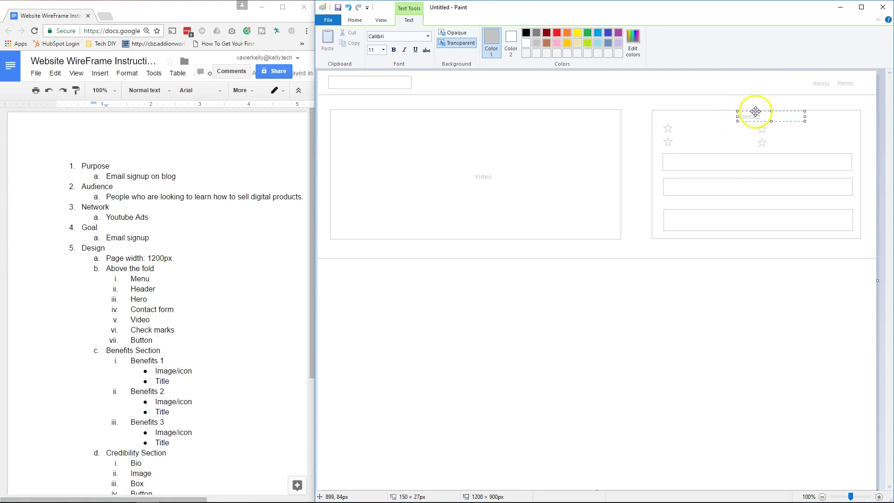
{"action": "left_click", "coordinate": [753, 96]}
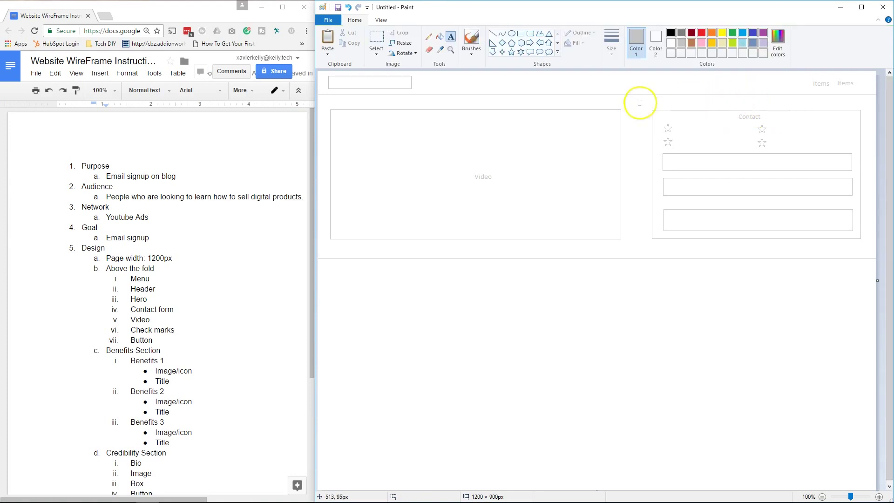
Step: Draw a circle about 130 × 130 px below the divider line, under the left part of the video box
{"action": "scroll", "coordinate": [707, 134], "scroll_direction": "down", "scroll_amount": 1}
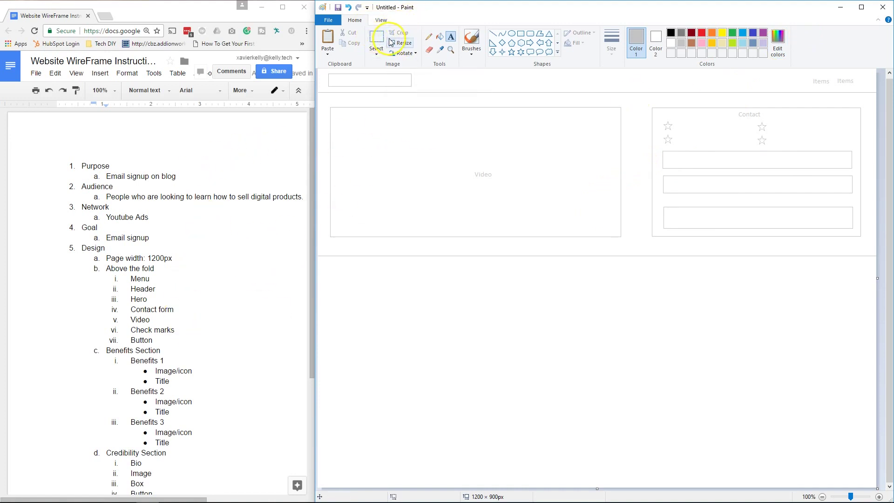
{"action": "left_click", "coordinate": [511, 34]}
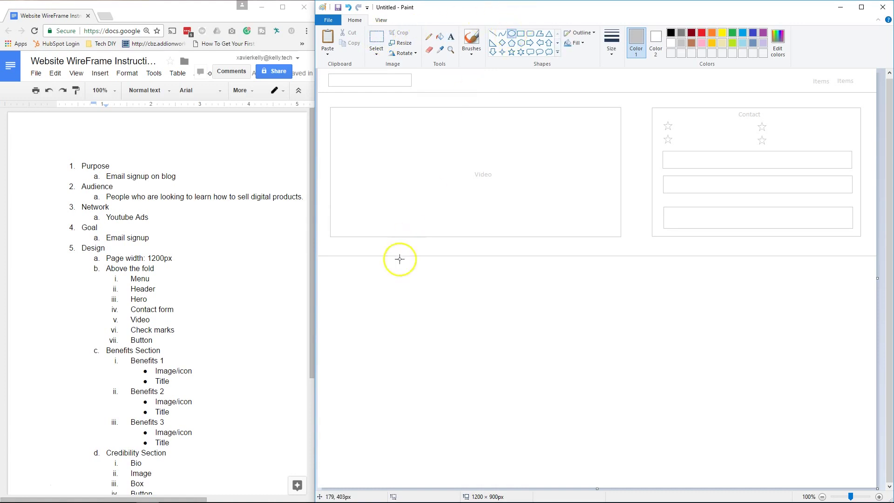
{"action": "mouse_move", "coordinate": [373, 310]}
{"action": "left_mouse_down"}
{"action": "mouse_move", "coordinate": [461, 393]}
{"action": "mouse_move", "coordinate": [433, 371]}
{"action": "left_mouse_up"}
{"action": "left_click_drag", "start_coordinate": [409, 332], "coordinate": [415, 309]}
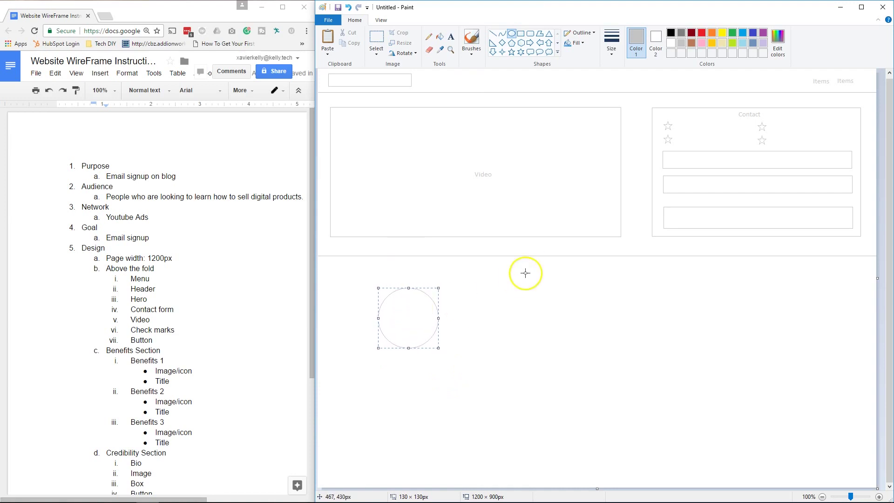
{"action": "left_click", "coordinate": [477, 295]}
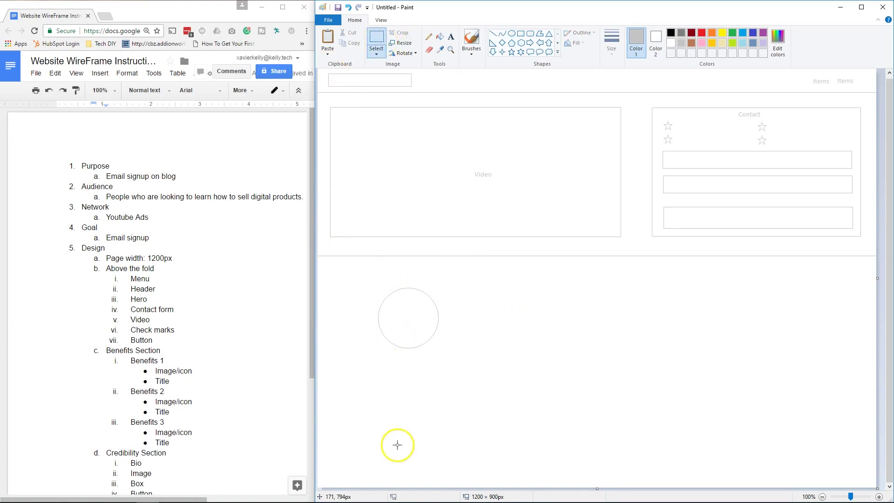
Step: Copy the circle twice to form an evenly spaced row of three across the benefits section, nudging the middle one right
{"action": "left_click_drag", "start_coordinate": [364, 278], "coordinate": [451, 360]}
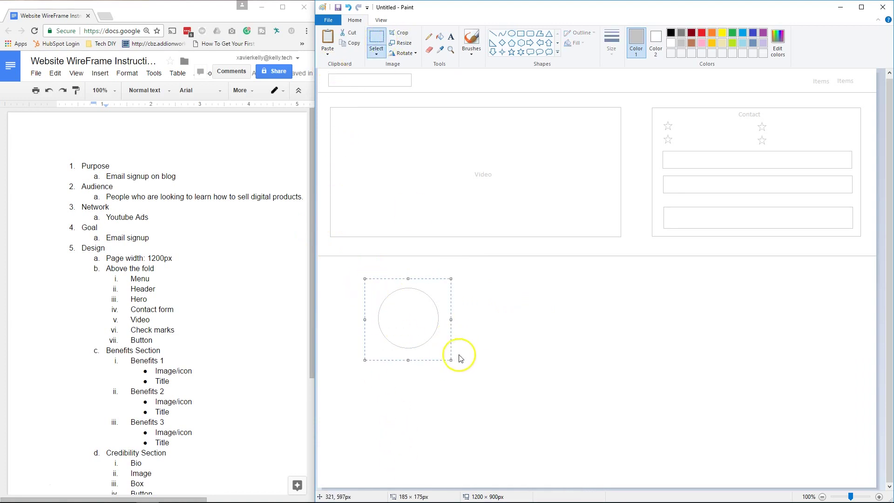
{"action": "left_click", "coordinate": [325, 41]}
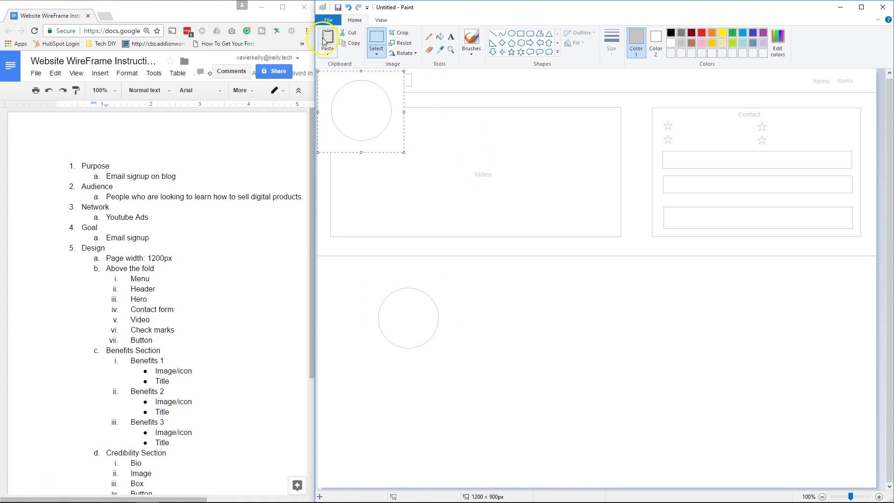
{"action": "left_click_drag", "start_coordinate": [342, 124], "coordinate": [563, 336]}
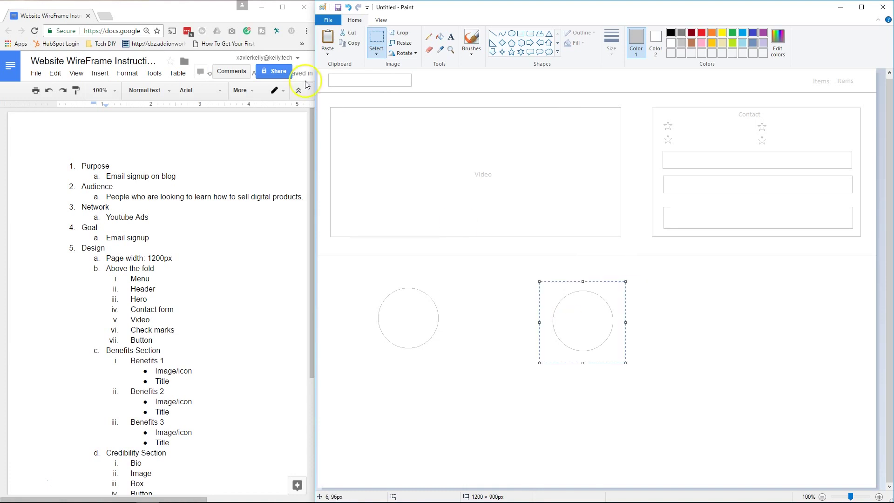
{"action": "left_click", "coordinate": [328, 41]}
{"action": "left_click_drag", "start_coordinate": [338, 89], "coordinate": [778, 308]}
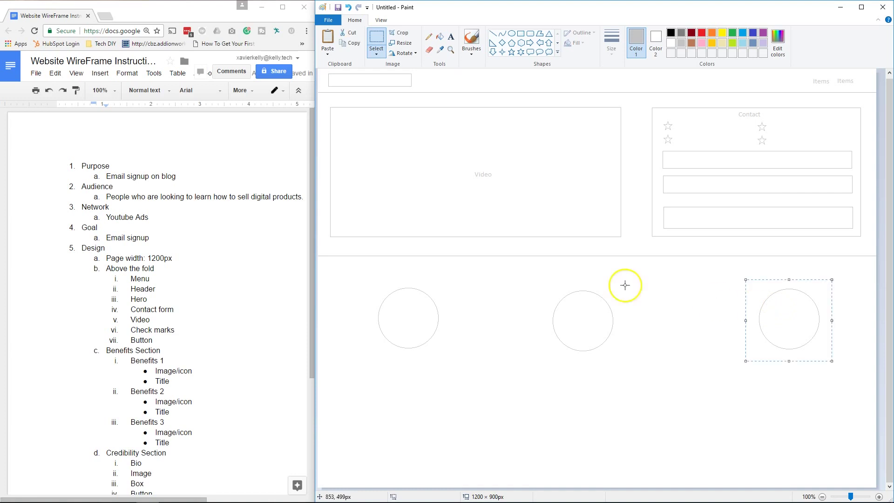
{"action": "left_click_drag", "start_coordinate": [534, 283], "coordinate": [634, 365]}
{"action": "left_click_drag", "start_coordinate": [589, 339], "coordinate": [607, 342]}
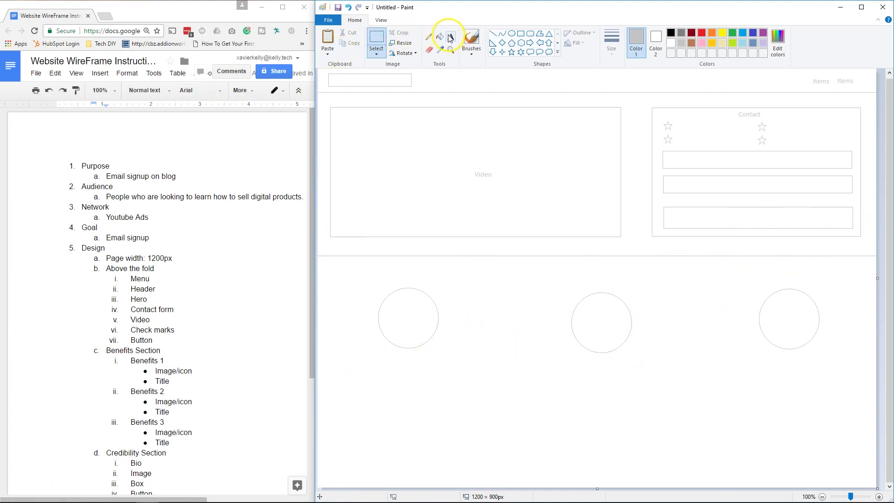
Step: Draw a horizontal title bar at the thickest line size under each circle, about 205, 240 and 231 px long
{"action": "left_click", "coordinate": [493, 33]}
{"action": "left_click", "coordinate": [611, 43]}
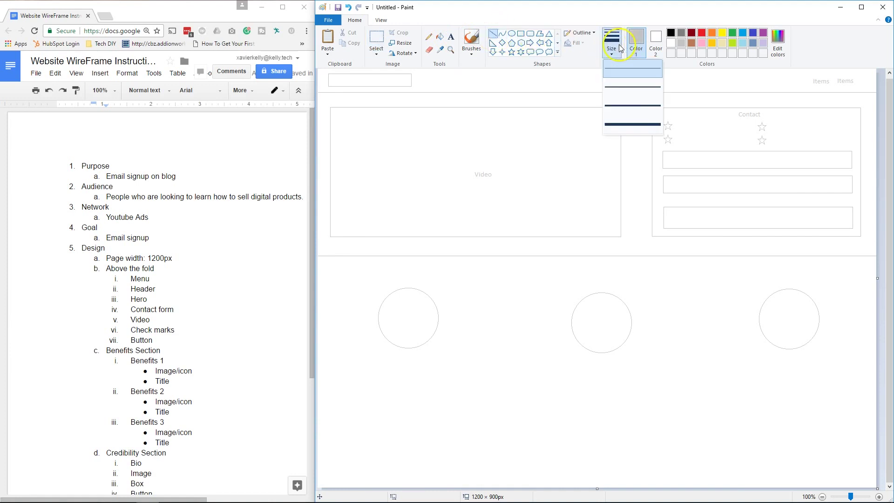
{"action": "left_click", "coordinate": [627, 126]}
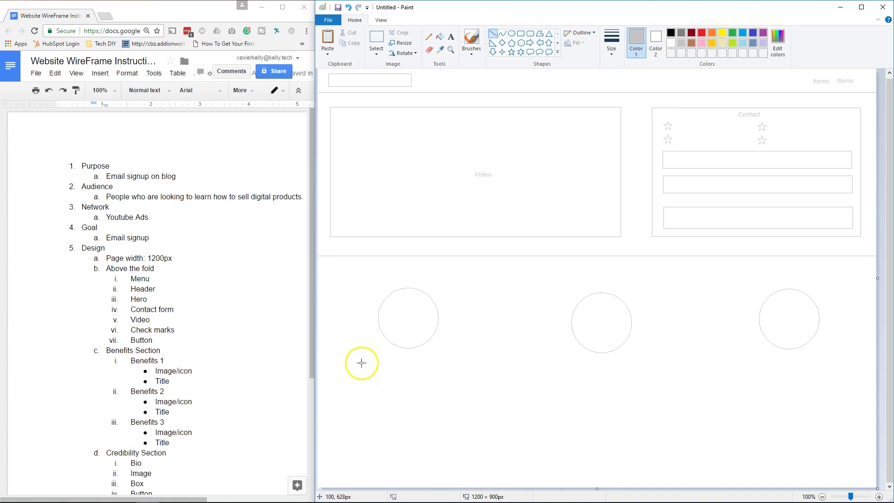
{"action": "left_click_drag", "start_coordinate": [367, 357], "coordinate": [462, 369]}
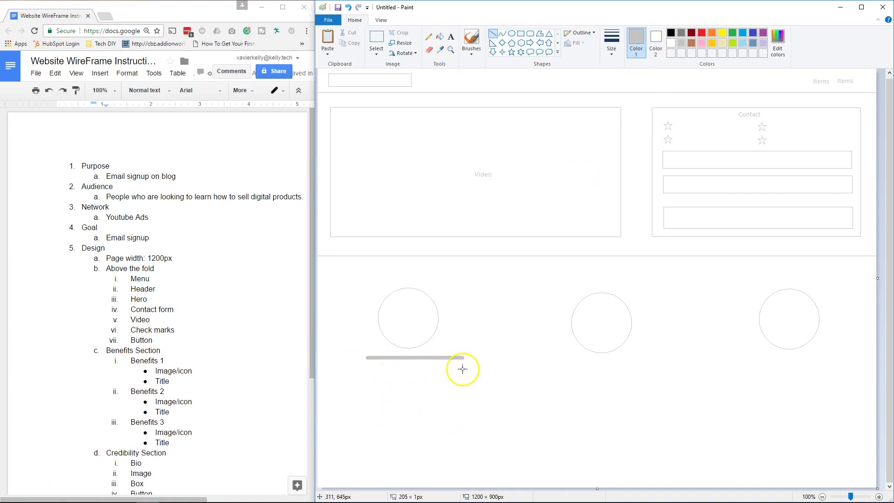
{"action": "left_click_drag", "start_coordinate": [541, 363], "coordinate": [622, 365]}
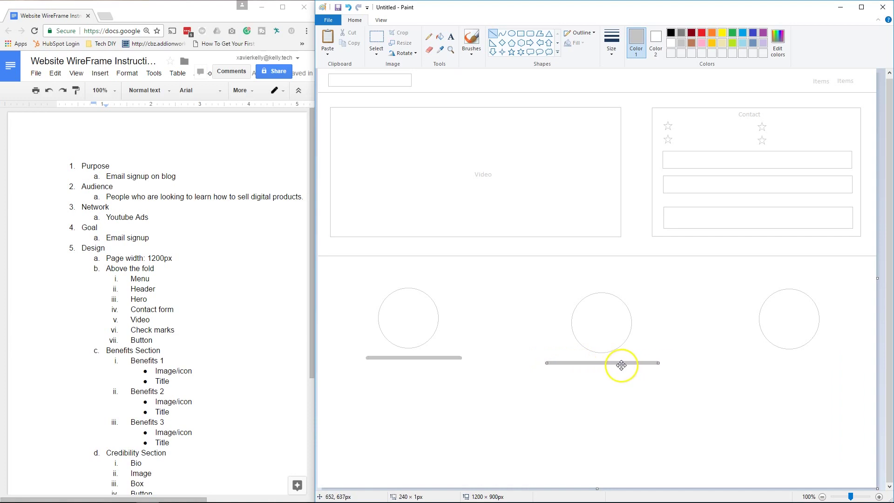
{"action": "left_click_drag", "start_coordinate": [748, 364], "coordinate": [848, 364]}
{"action": "left_click_drag", "start_coordinate": [749, 364], "coordinate": [741, 365]}
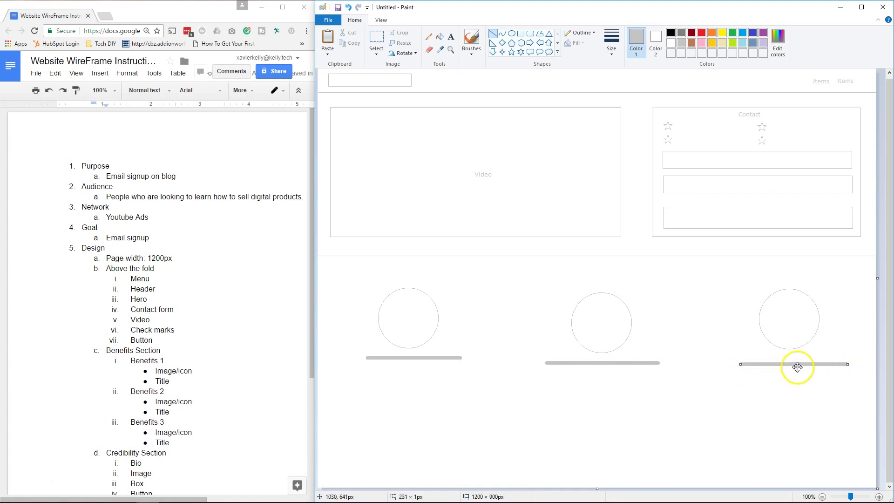
{"action": "left_click", "coordinate": [612, 44]}
{"action": "left_click", "coordinate": [616, 95]}
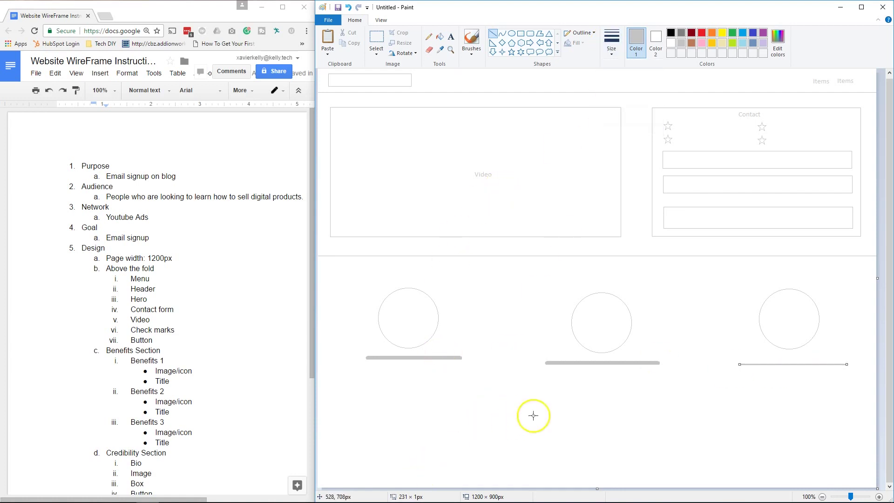
{"action": "left_click", "coordinate": [612, 47]}
{"action": "left_click", "coordinate": [616, 124]}
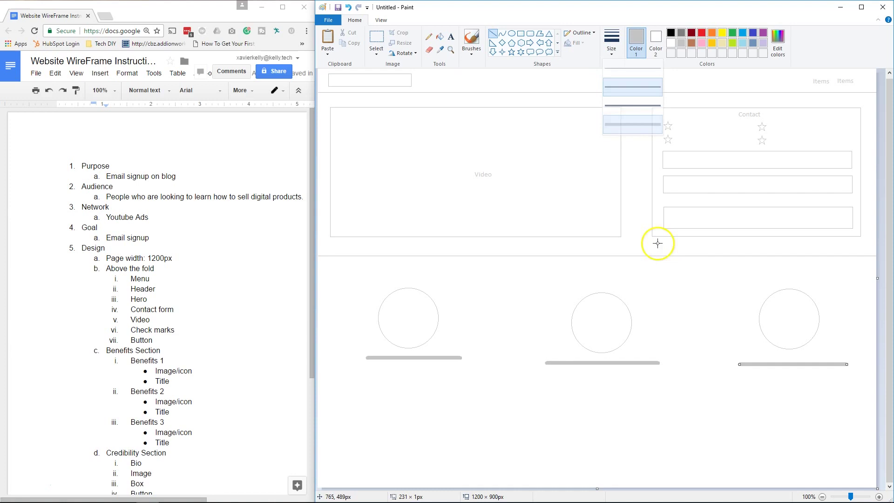
{"action": "left_click", "coordinate": [690, 403]}
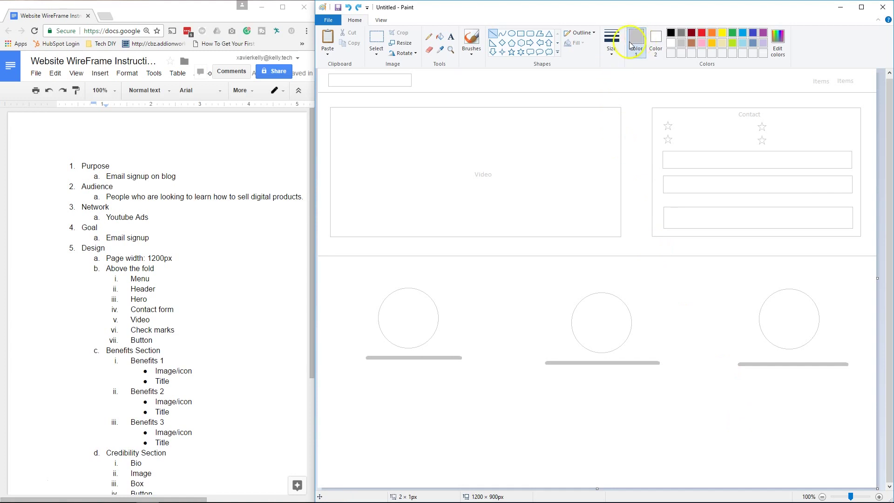
Step: Draw three stacked horizontal text lines about 300 px long at the thinnest line size under the left title bar
{"action": "left_click", "coordinate": [611, 45]}
{"action": "left_click", "coordinate": [624, 76]}
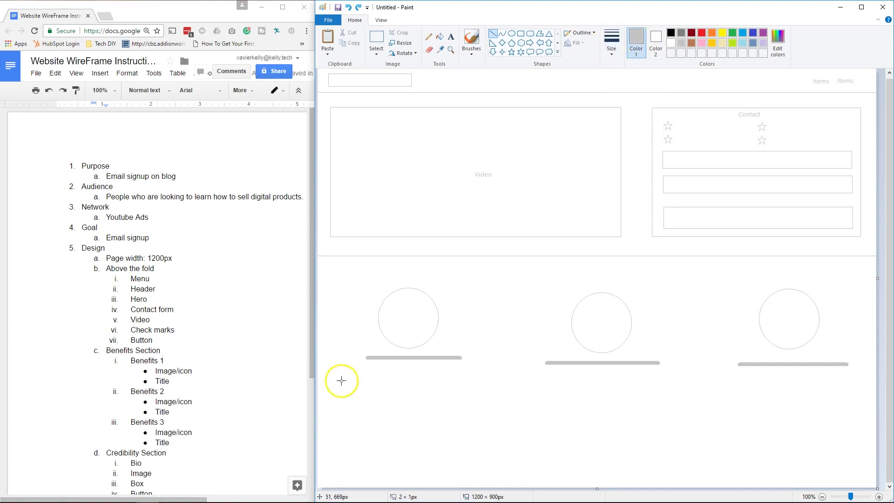
{"action": "mouse_move", "coordinate": [347, 373]}
{"action": "left_mouse_down"}
{"action": "mouse_move", "coordinate": [489, 381]}
{"action": "mouse_move", "coordinate": [485, 373]}
{"action": "left_mouse_up"}
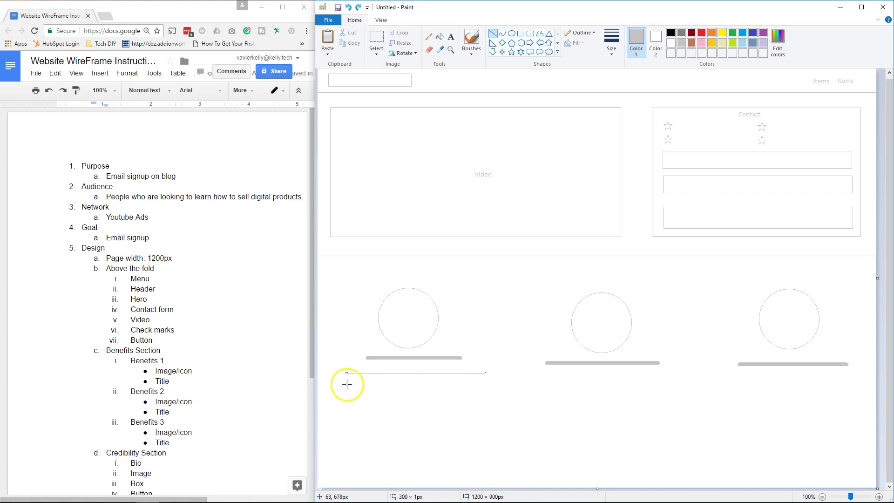
{"action": "left_click_drag", "start_coordinate": [347, 384], "coordinate": [485, 389]}
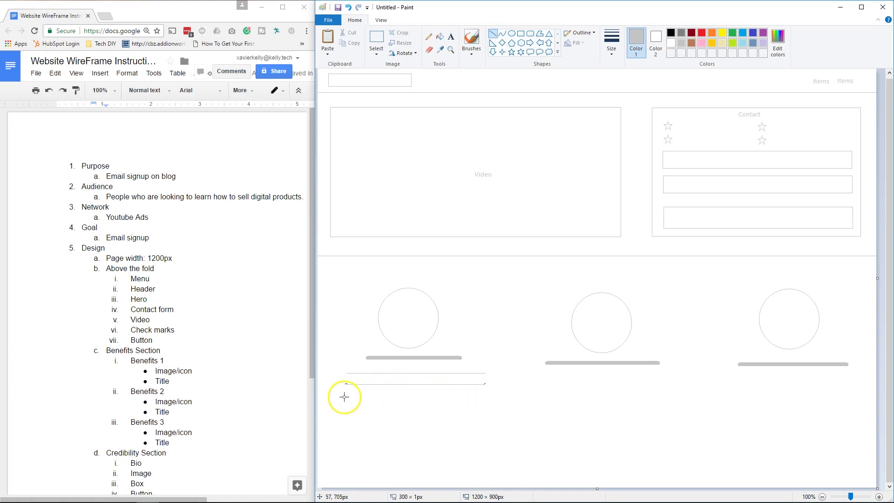
{"action": "left_click_drag", "start_coordinate": [345, 395], "coordinate": [488, 398]}
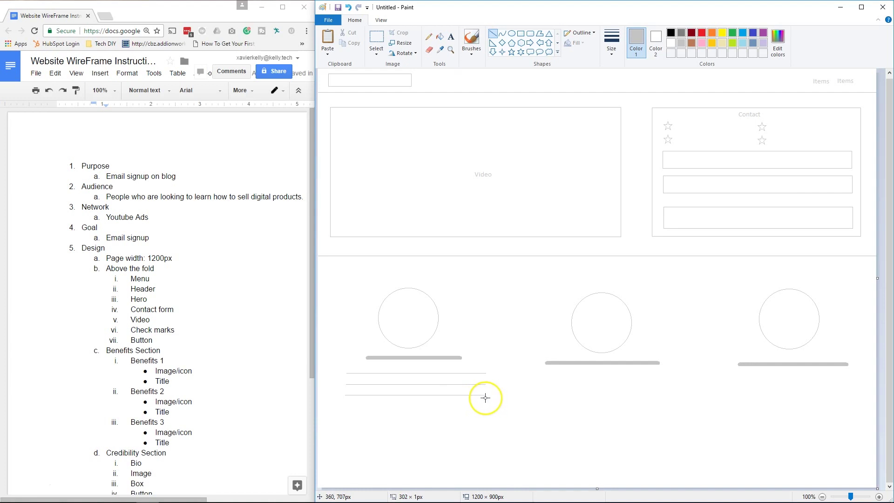
{"action": "left_click_drag", "start_coordinate": [486, 397], "coordinate": [486, 397]}
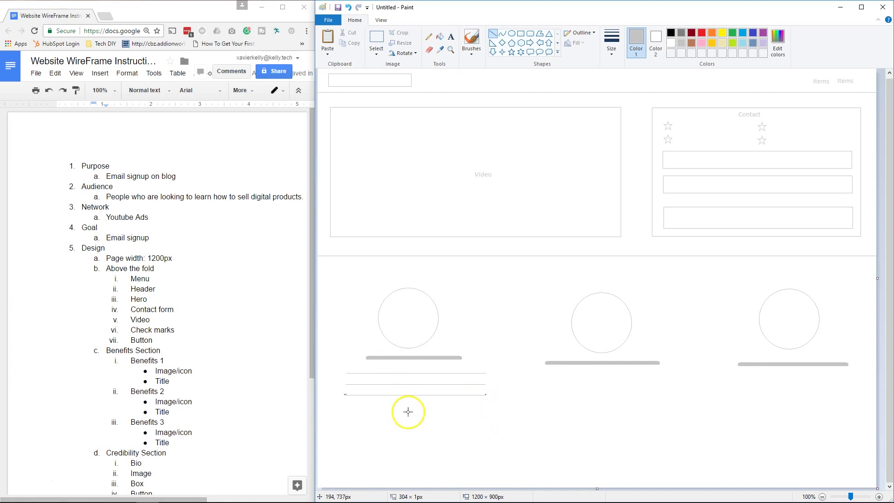
Step: Copy the three text lines and place duplicates under the middle and right title bars
{"action": "left_click", "coordinate": [376, 39]}
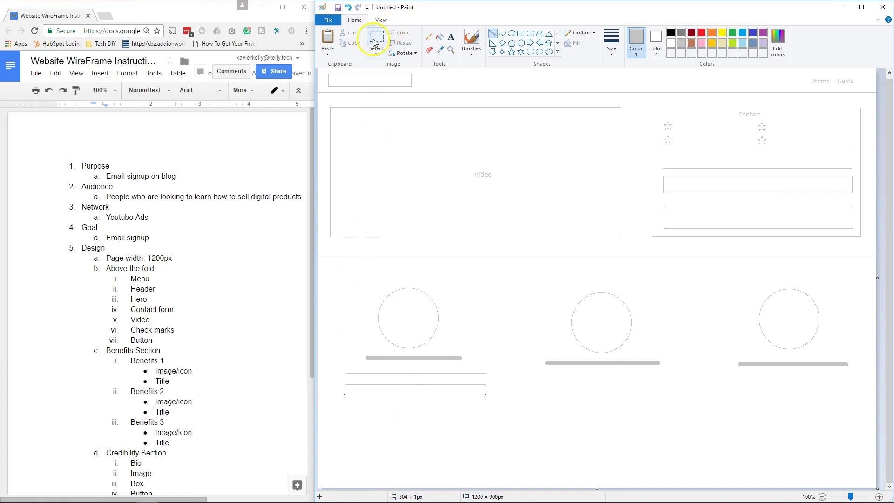
{"action": "left_click_drag", "start_coordinate": [342, 368], "coordinate": [495, 402]}
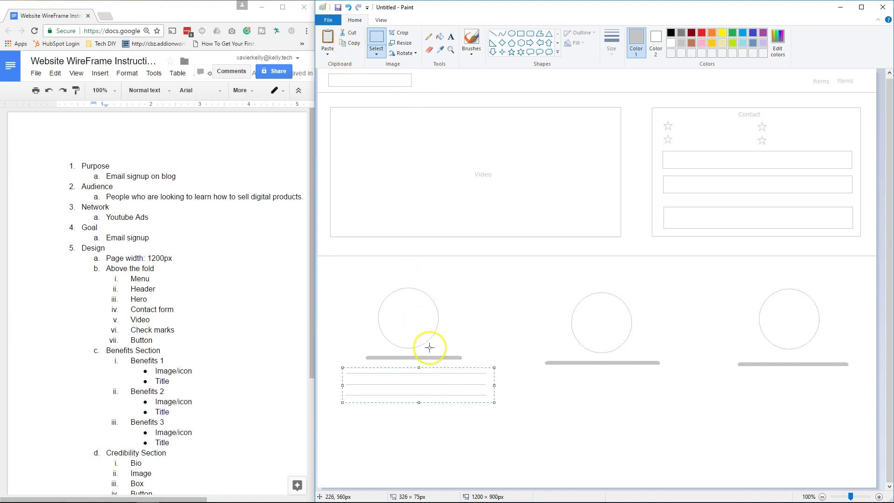
{"action": "left_click", "coordinate": [345, 42]}
{"action": "left_click", "coordinate": [328, 39]}
{"action": "left_click_drag", "start_coordinate": [363, 90], "coordinate": [578, 391]}
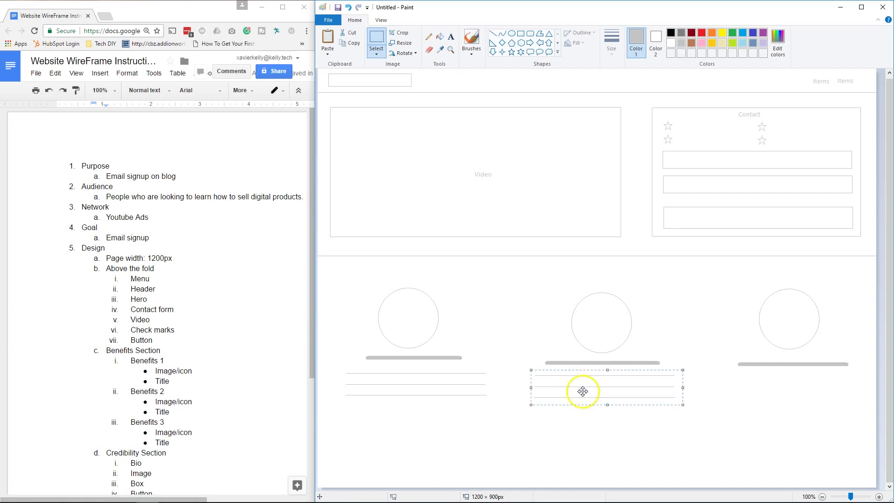
{"action": "left_click", "coordinate": [335, 41]}
{"action": "left_click_drag", "start_coordinate": [361, 86], "coordinate": [760, 385]}
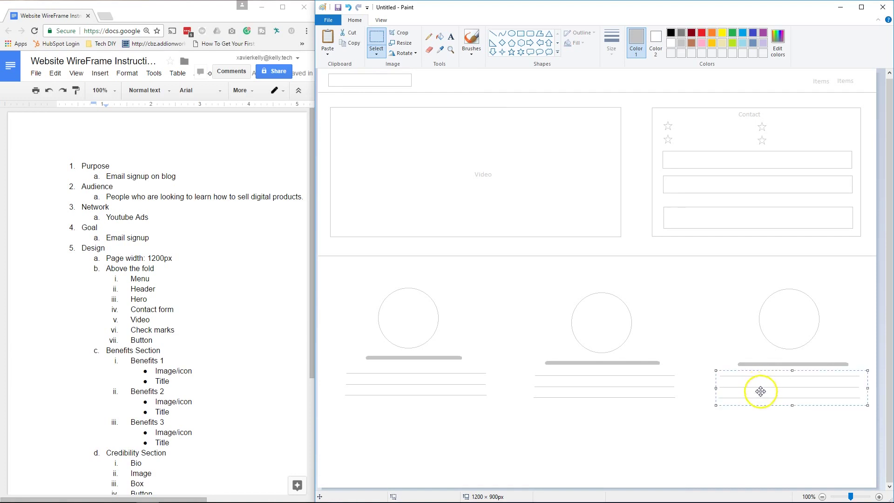
Step: Nudge the copied text lines slightly left to centre them under the right title bar, and deselect them
{"action": "left_click_drag", "start_coordinate": [758, 392], "coordinate": [758, 392]}
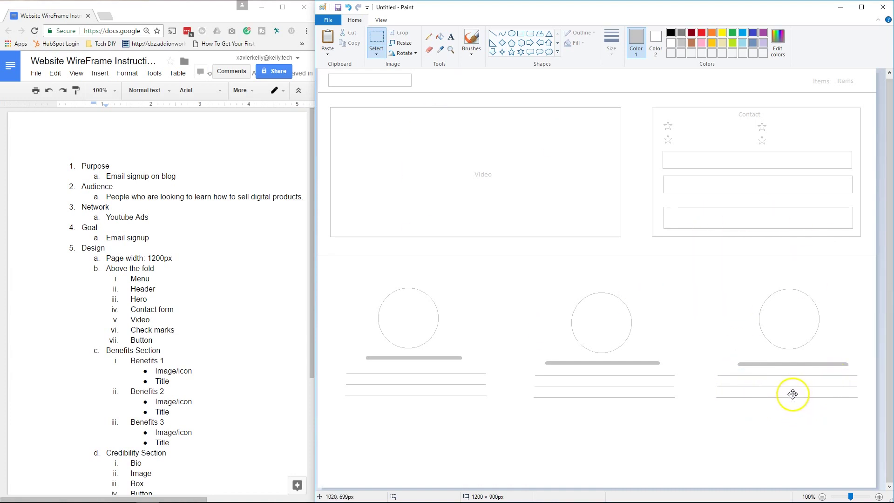
{"action": "left_click", "coordinate": [714, 293]}
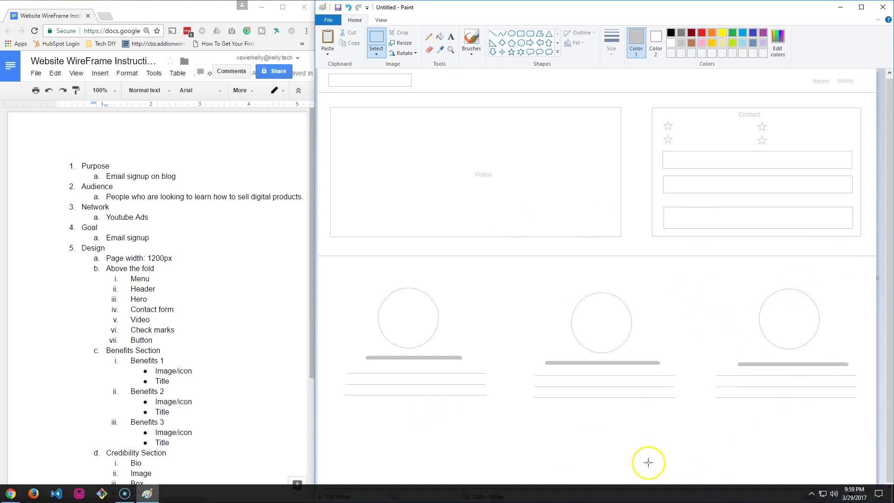
Step: Check the outline's Credibility Section and extend the canvas downward to a height of about 1164 px
{"action": "scroll", "coordinate": [116, 382], "scroll_direction": "down", "scroll_amount": 3}
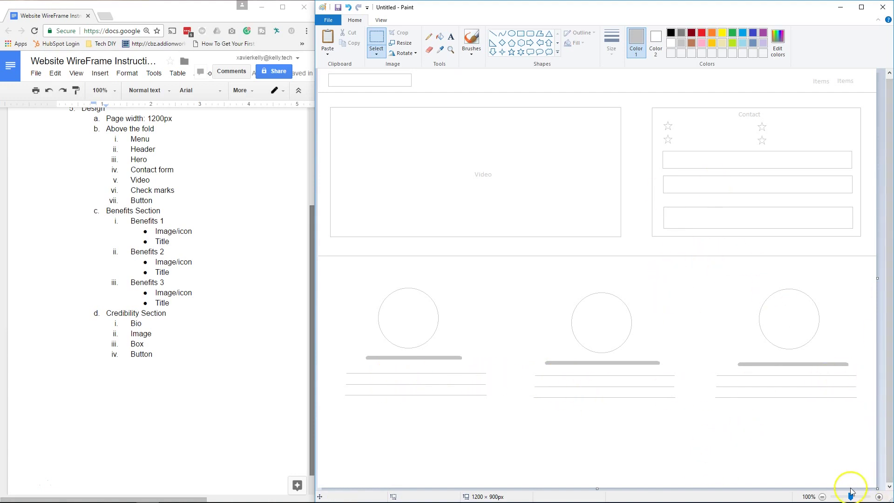
{"action": "left_click", "coordinate": [823, 495]}
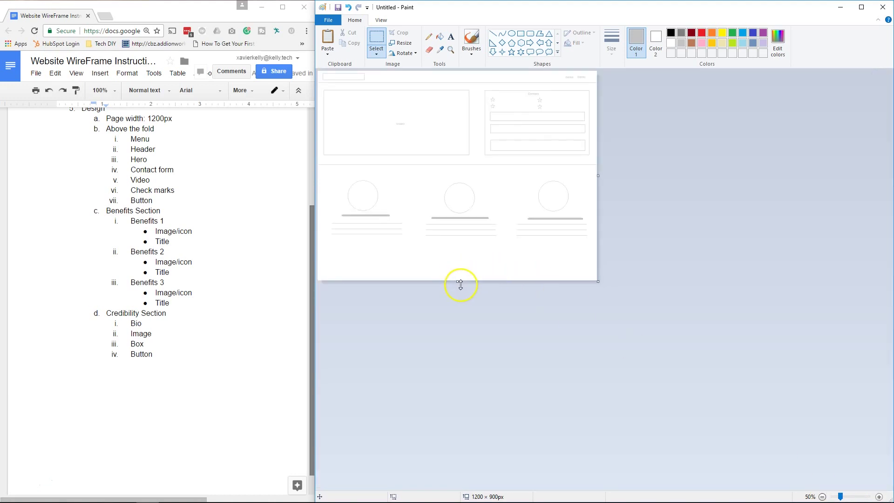
{"action": "left_click_drag", "start_coordinate": [457, 282], "coordinate": [454, 322]}
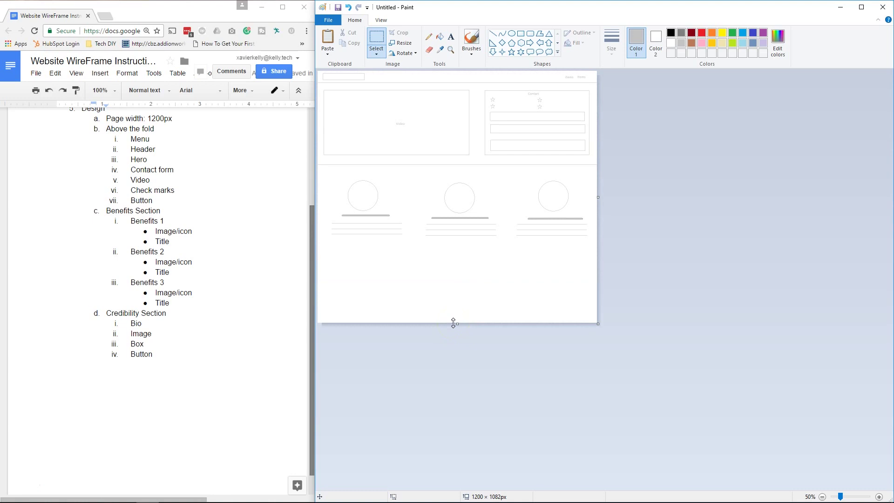
{"action": "left_click_drag", "start_coordinate": [457, 325], "coordinate": [459, 342]}
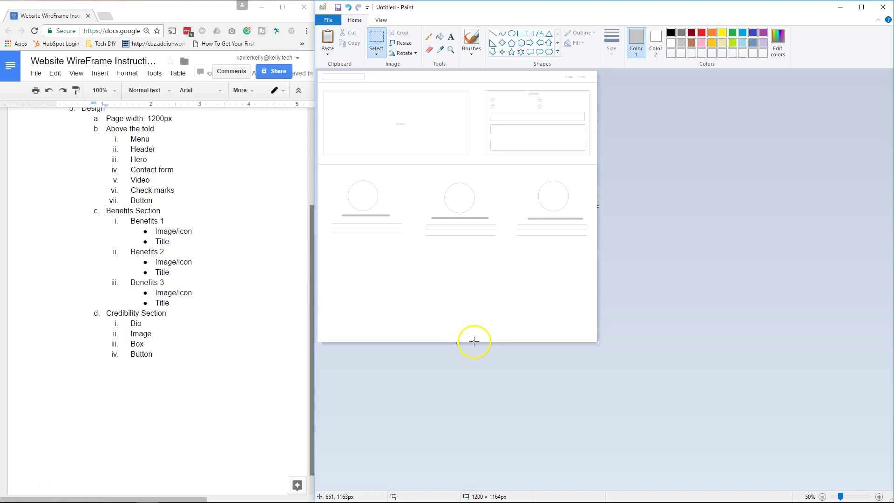
{"action": "left_click", "coordinate": [878, 497]}
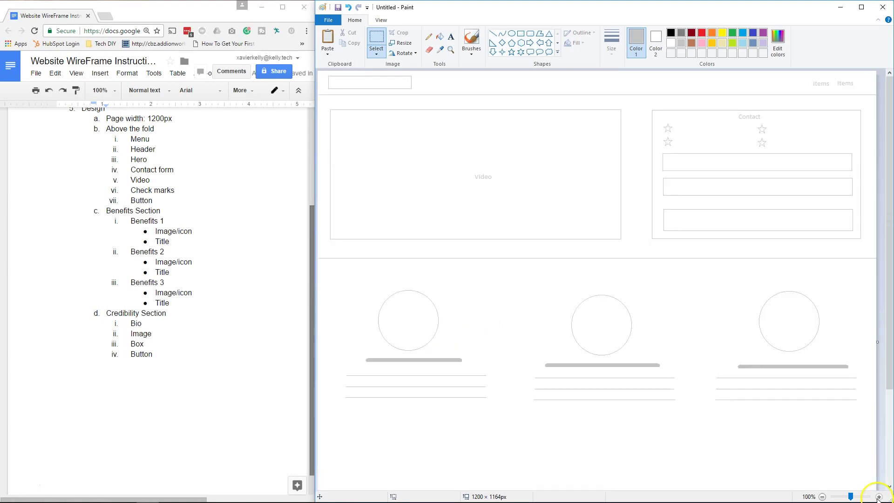
Step: Draw a wide rectangle about 1115 × 233 px below the benefits section for the credibility box and nudge it slightly up
{"action": "scroll", "coordinate": [627, 349], "scroll_direction": "down", "scroll_amount": 3}
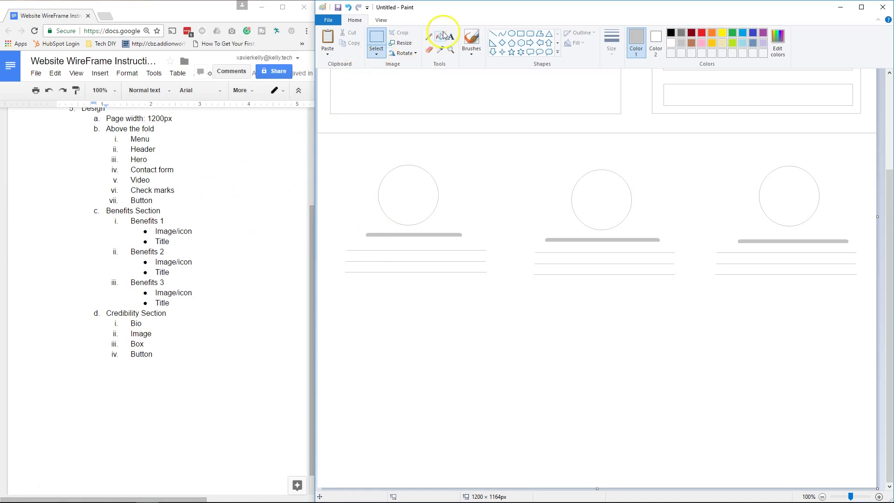
{"action": "left_click", "coordinate": [522, 34]}
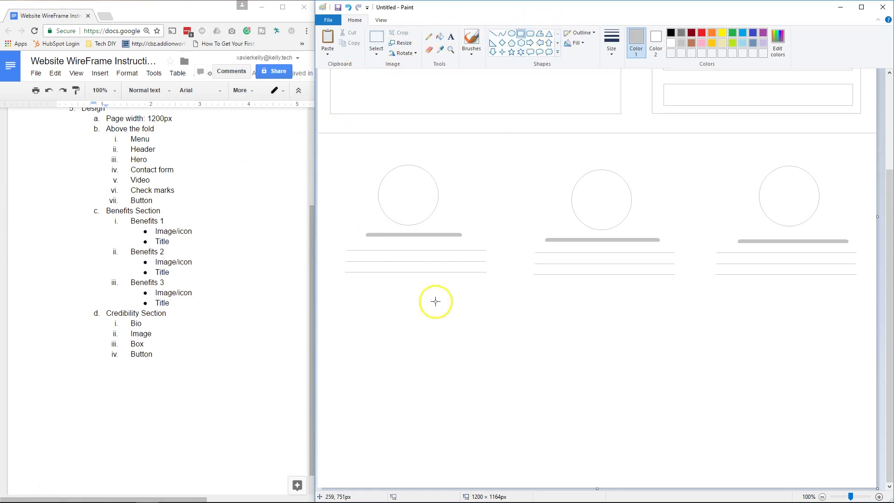
{"action": "mouse_move", "coordinate": [340, 309]}
{"action": "left_mouse_down"}
{"action": "mouse_move", "coordinate": [339, 317]}
{"action": "mouse_move", "coordinate": [664, 413]}
{"action": "mouse_move", "coordinate": [771, 402]}
{"action": "mouse_move", "coordinate": [856, 418]}
{"action": "mouse_move", "coordinate": [857, 427]}
{"action": "mouse_move", "coordinate": [857, 417]}
{"action": "left_mouse_up"}
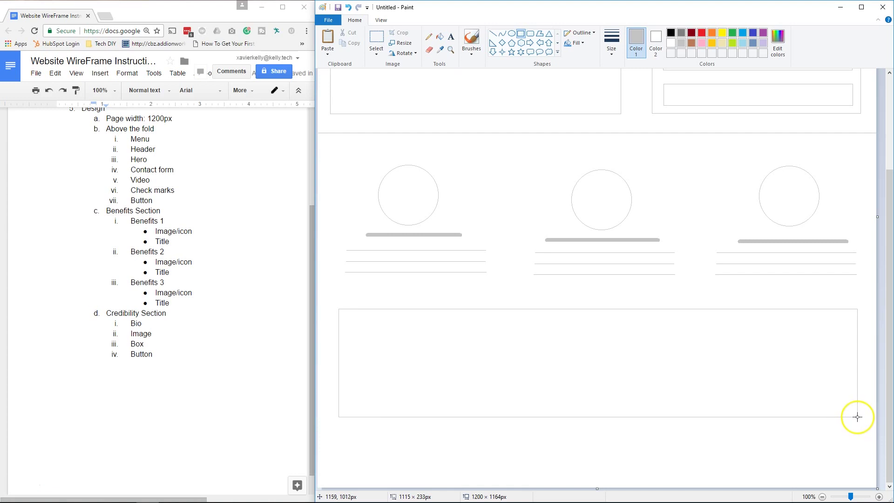
{"action": "left_click_drag", "start_coordinate": [739, 392], "coordinate": [743, 385]}
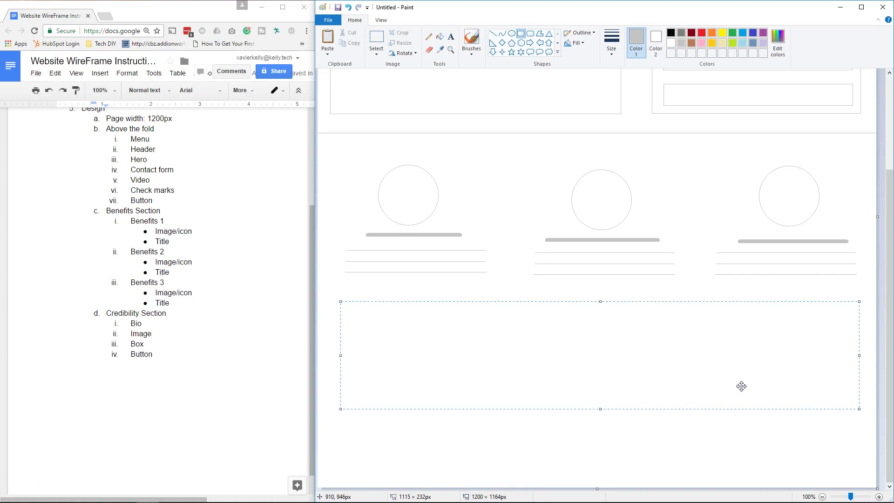
{"action": "left_click", "coordinate": [748, 451]}
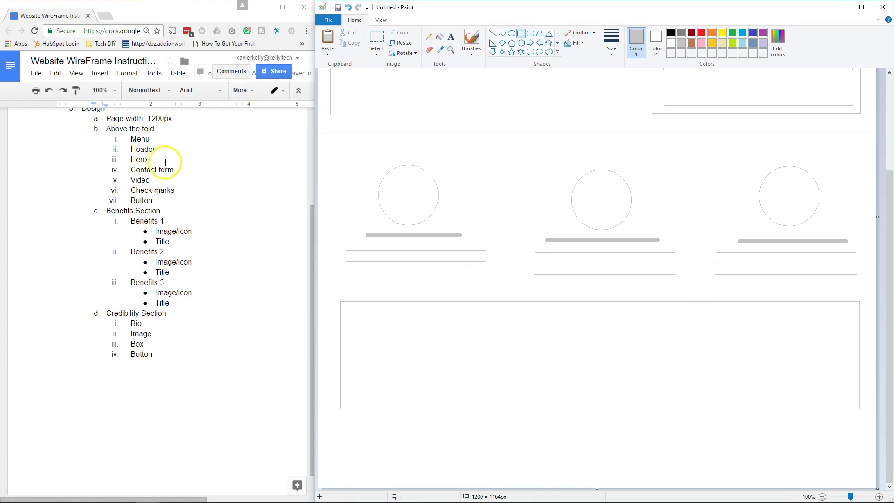
{"action": "left_click", "coordinate": [512, 34]}
{"action": "left_click_drag", "start_coordinate": [366, 328], "coordinate": [484, 398]}
{"action": "left_click_drag", "start_coordinate": [390, 367], "coordinate": [400, 360]}
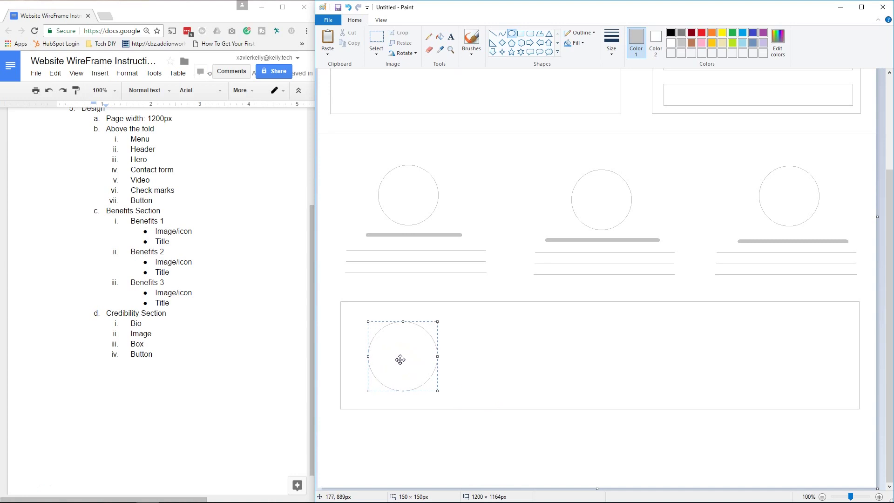
{"action": "mouse_move", "coordinate": [437, 390]}
{"action": "left_mouse_down"}
{"action": "mouse_move", "coordinate": [516, 442]}
{"action": "mouse_move", "coordinate": [479, 391]}
{"action": "mouse_move", "coordinate": [467, 379]}
{"action": "mouse_move", "coordinate": [453, 382]}
{"action": "mouse_move", "coordinate": [495, 417]}
{"action": "mouse_move", "coordinate": [409, 334]}
{"action": "mouse_move", "coordinate": [427, 389]}
{"action": "mouse_move", "coordinate": [446, 395]}
{"action": "left_mouse_up"}
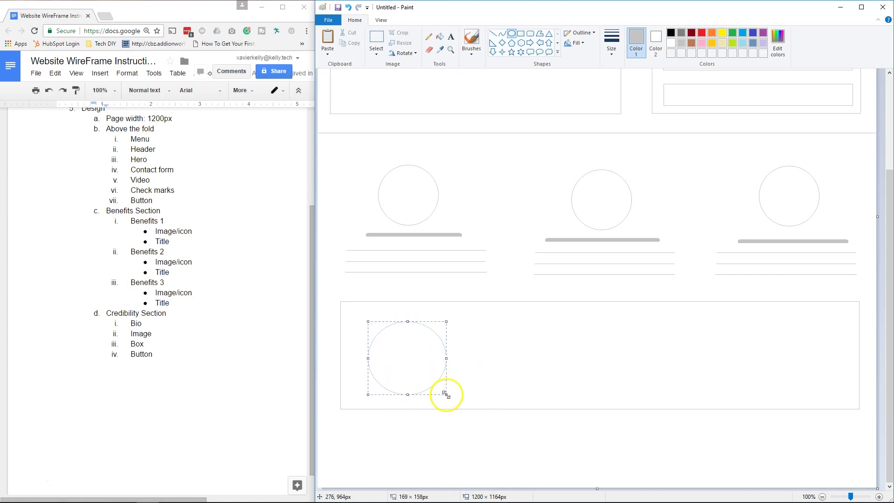
{"action": "key", "text": "ctrl+z"}
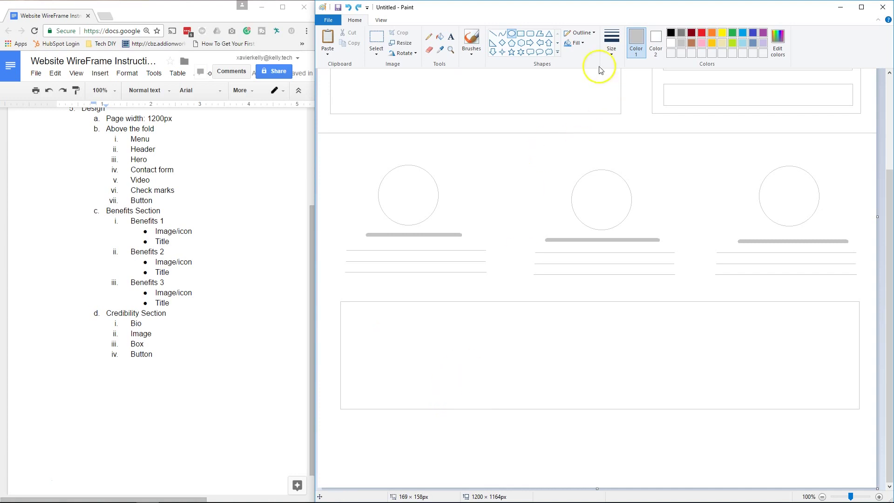
Step: Draw an image circle inside the left end of the credibility box and centre it vertically
{"action": "mouse_move", "coordinate": [384, 321]}
{"action": "left_mouse_down"}
{"action": "mouse_move", "coordinate": [507, 411]}
{"action": "mouse_move", "coordinate": [493, 393]}
{"action": "left_mouse_up"}
{"action": "left_click_drag", "start_coordinate": [440, 363], "coordinate": [418, 363]}
{"action": "left_click_drag", "start_coordinate": [416, 362], "coordinate": [415, 364]}
{"action": "left_click", "coordinate": [518, 405]}
Step: Draw a horizontal title bar about 494 px long at the thickest line size, to the right of the circle in the credibility box
{"action": "left_click", "coordinate": [613, 44]}
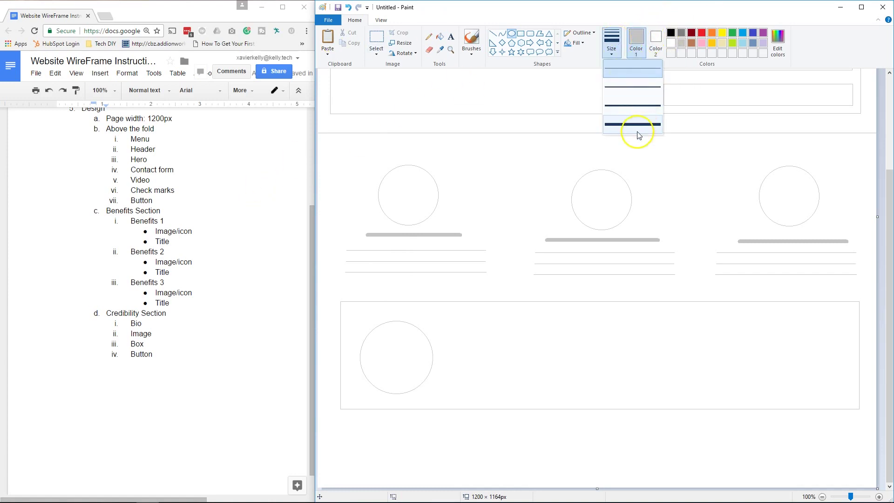
{"action": "left_click", "coordinate": [599, 203]}
{"action": "left_click_drag", "start_coordinate": [445, 329], "coordinate": [692, 327]}
{"action": "key", "text": "ctrl+z"}
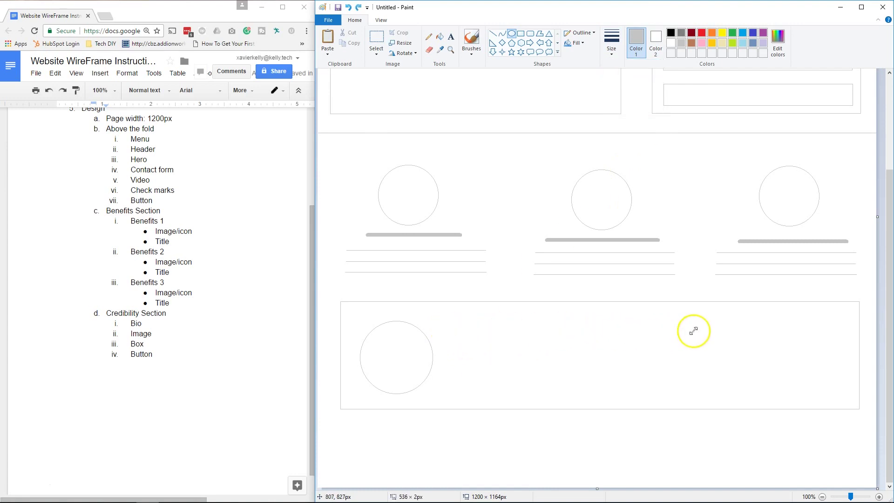
{"action": "left_click", "coordinate": [492, 34]}
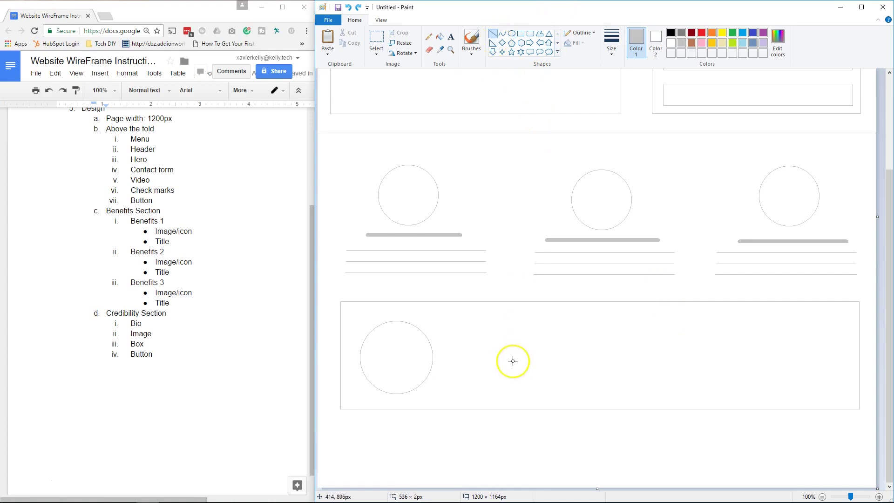
{"action": "left_click_drag", "start_coordinate": [468, 329], "coordinate": [699, 329]}
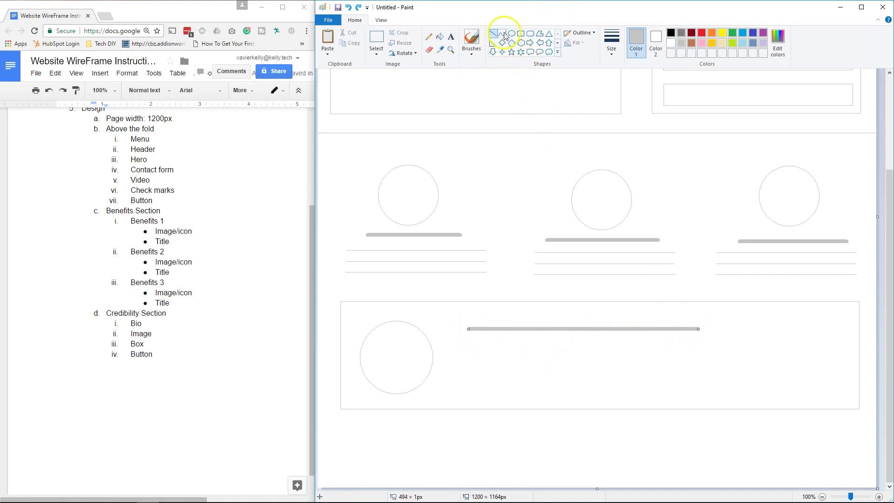
{"action": "left_click", "coordinate": [605, 288]}
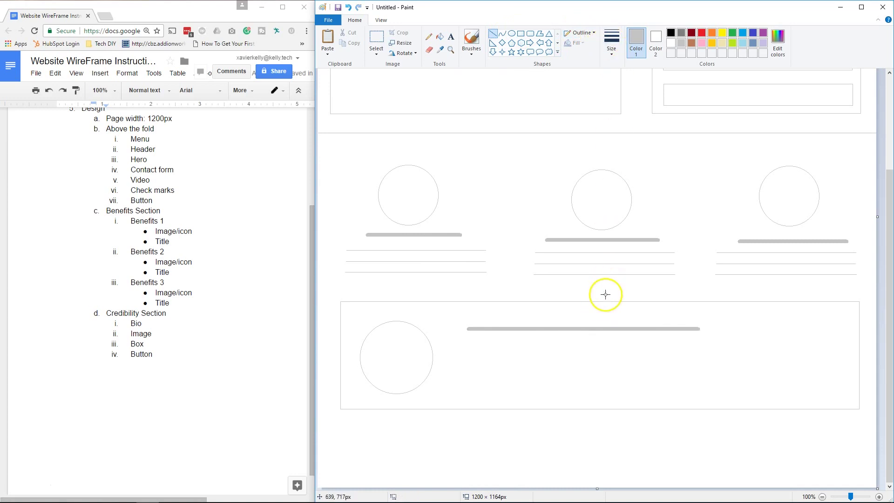
Step: Draw four stacked horizontal bio lines about 790 px long at the second-thickest line size under the credibility title bar
{"action": "left_click", "coordinate": [614, 49]}
{"action": "left_click", "coordinate": [616, 107]}
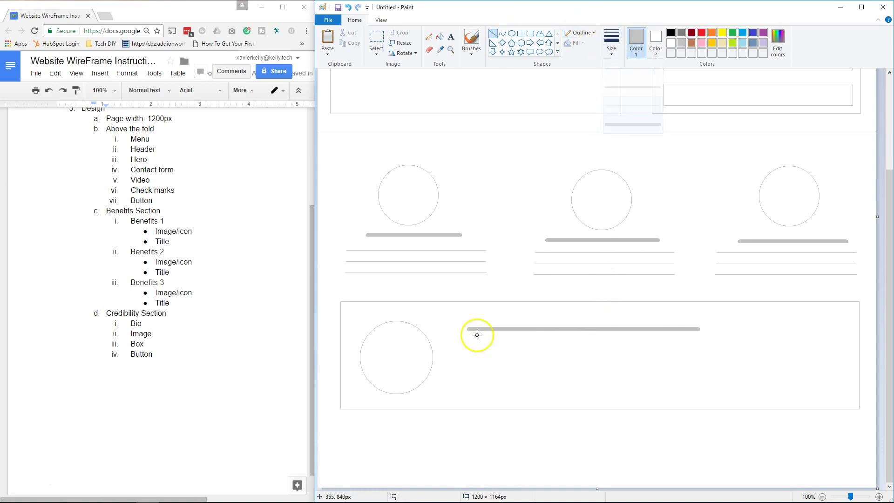
{"action": "left_click_drag", "start_coordinate": [467, 348], "coordinate": [835, 361]}
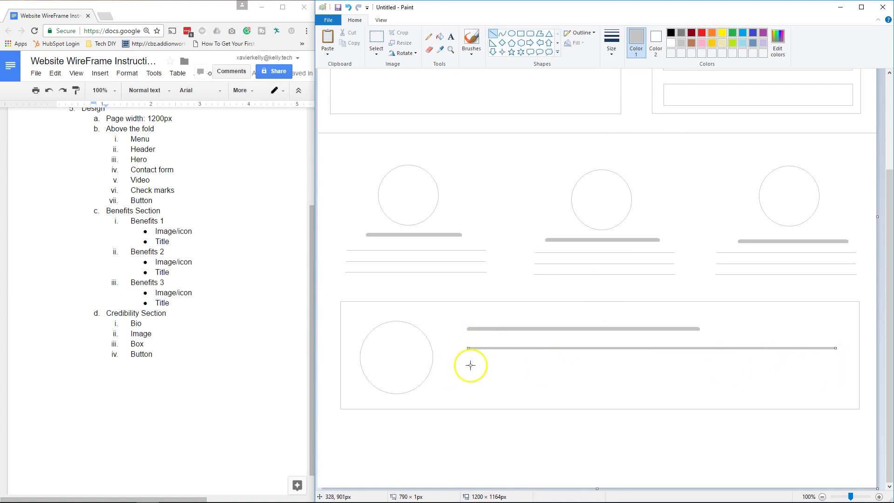
{"action": "left_click_drag", "start_coordinate": [470, 365], "coordinate": [837, 360]}
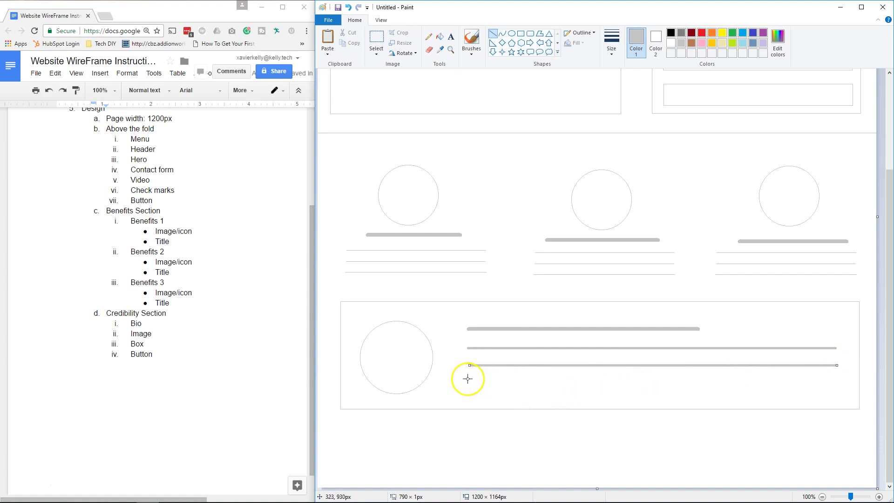
{"action": "left_click_drag", "start_coordinate": [468, 380], "coordinate": [836, 413]}
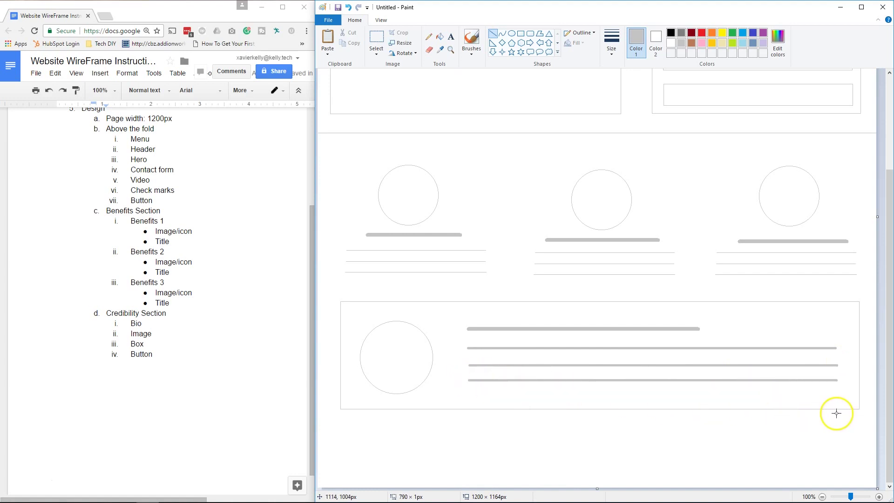
{"action": "left_click_drag", "start_coordinate": [469, 393], "coordinate": [837, 417]}
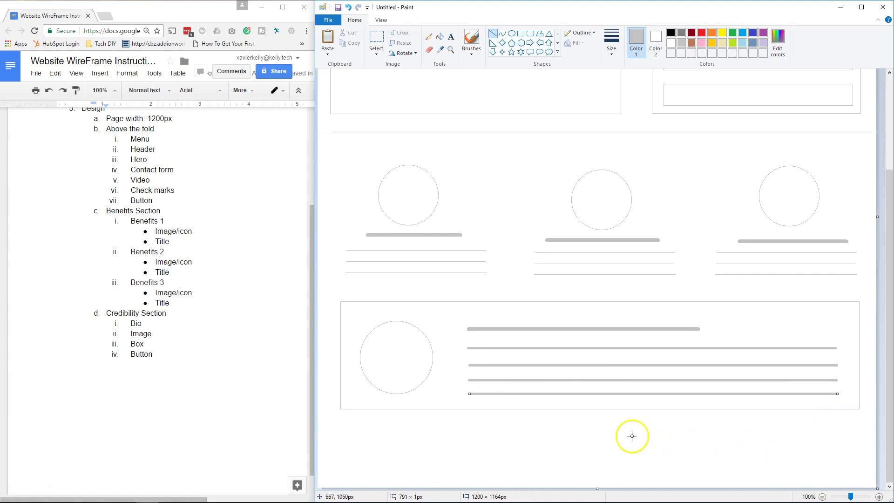
Step: Select the credibility title bar with its four text lines and move the block slightly up inside the box
{"action": "left_click", "coordinate": [376, 36]}
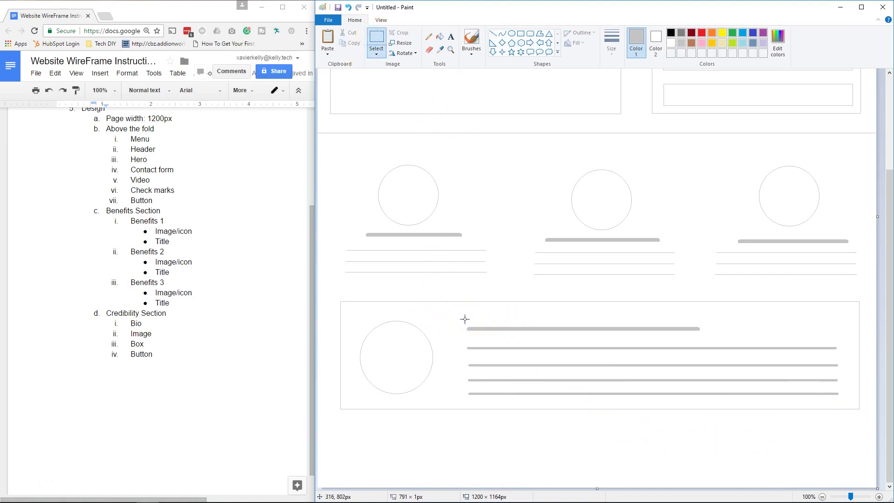
{"action": "left_click_drag", "start_coordinate": [462, 319], "coordinate": [849, 402]}
{"action": "left_click_drag", "start_coordinate": [705, 375], "coordinate": [706, 370]}
{"action": "left_click", "coordinate": [672, 443]}
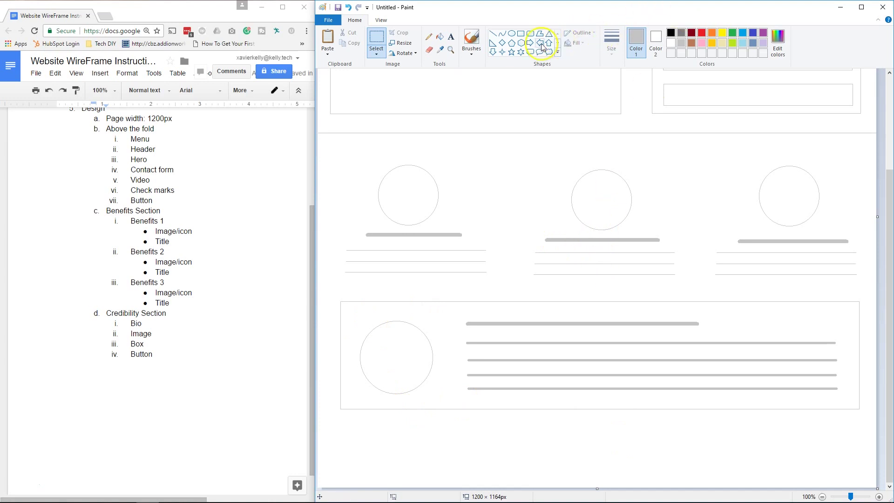
Step: Draw short horizontal divider lines at the thinnest line size from both sides of the credibility box to the page edges, the left one about 50 px
{"action": "left_click", "coordinate": [494, 35]}
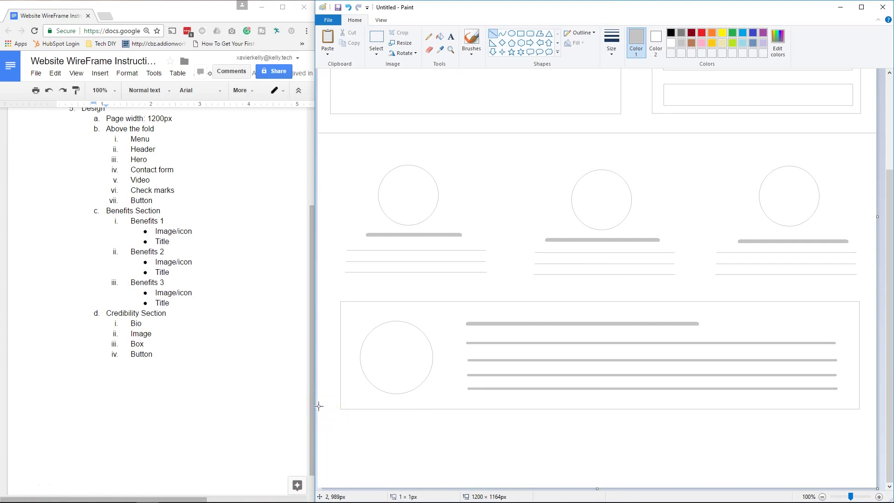
{"action": "left_click_drag", "start_coordinate": [318, 390], "coordinate": [343, 390]}
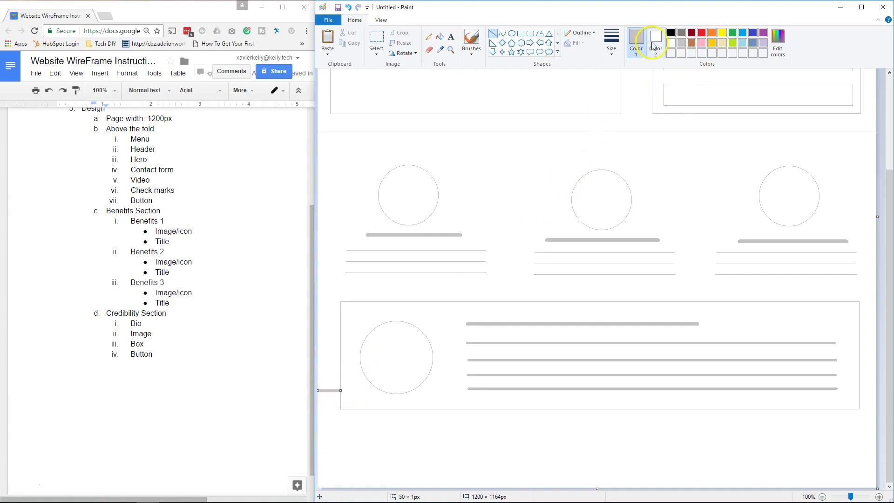
{"action": "left_click", "coordinate": [610, 47]}
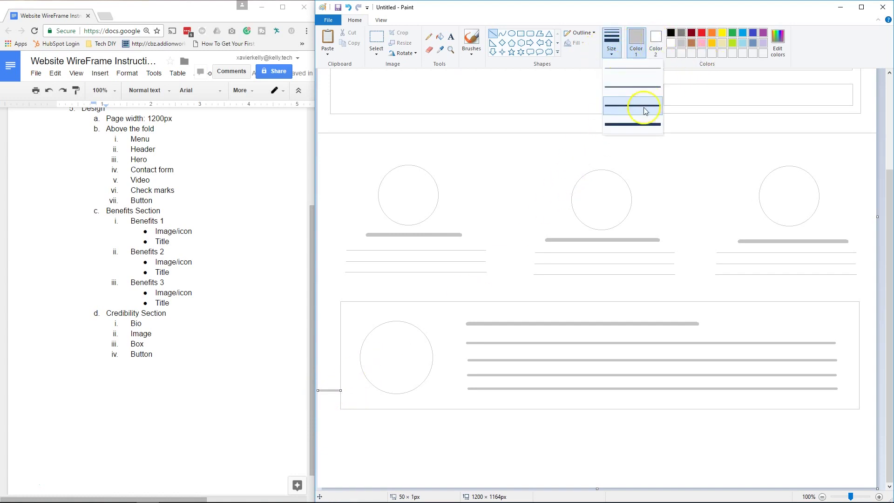
{"action": "left_click", "coordinate": [628, 75]}
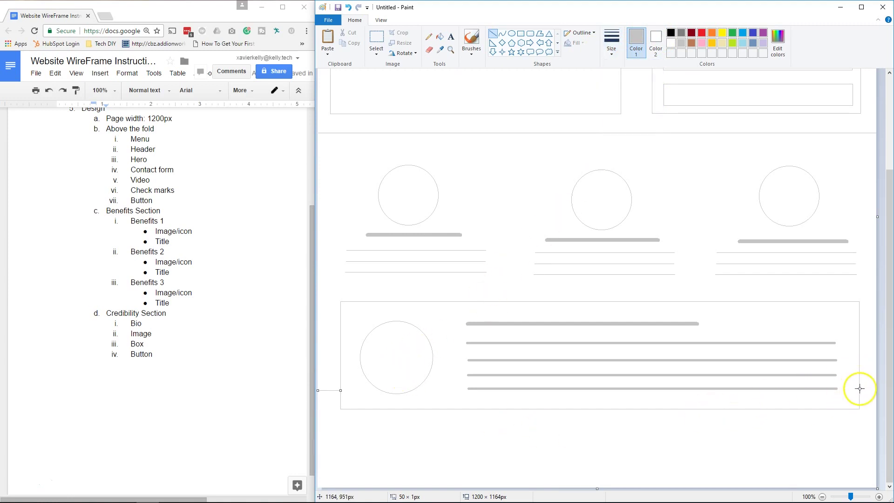
{"action": "left_click_drag", "start_coordinate": [859, 391], "coordinate": [893, 391]}
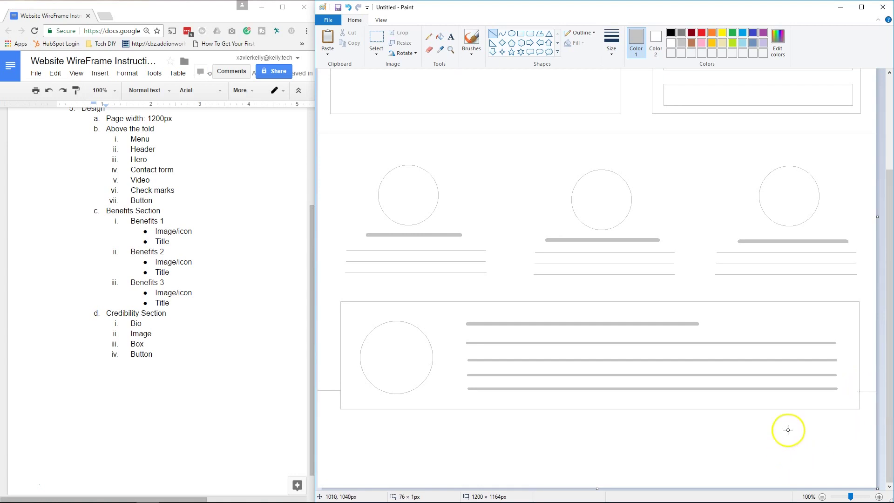
Step: Draw a wide button rectangle beneath the credibility box and move it slightly up and right to centre it
{"action": "scroll", "coordinate": [439, 228], "scroll_direction": "up", "scroll_amount": 3}
{"action": "scroll", "coordinate": [490, 226], "scroll_direction": "down", "scroll_amount": 3}
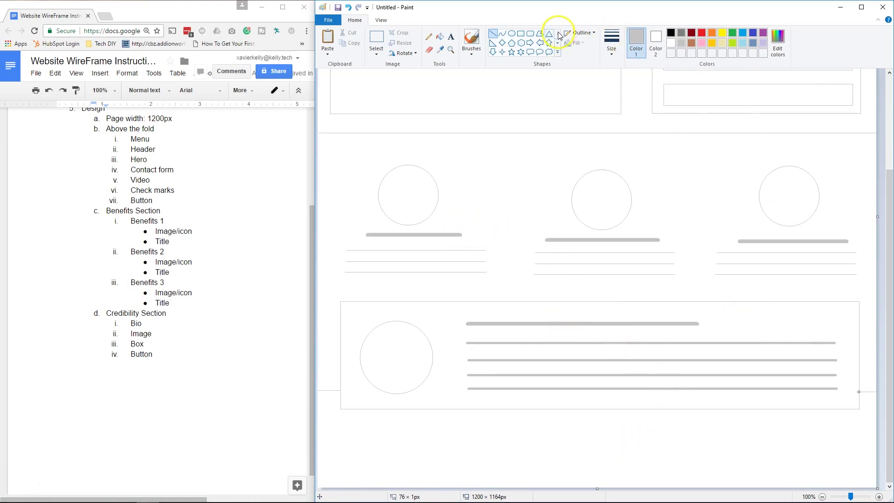
{"action": "left_click", "coordinate": [521, 34]}
{"action": "left_click_drag", "start_coordinate": [426, 438], "coordinate": [777, 474]}
{"action": "left_click_drag", "start_coordinate": [673, 461], "coordinate": [680, 457]}
{"action": "left_click", "coordinate": [850, 436]}
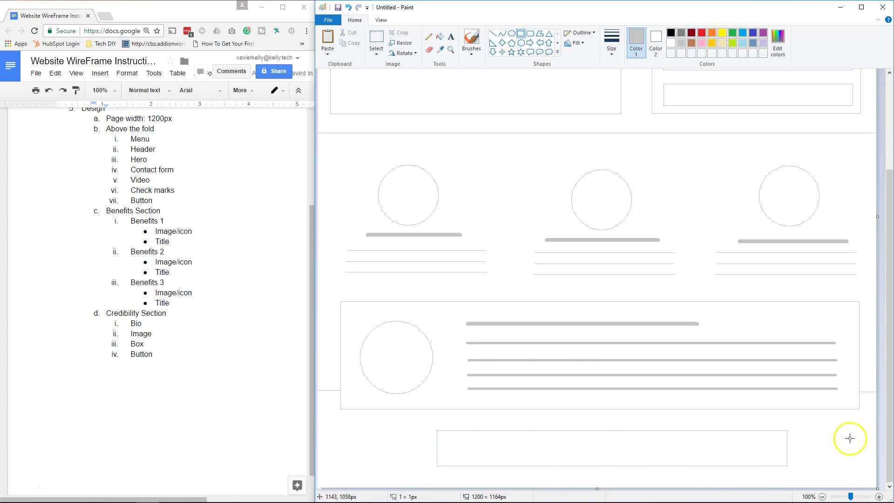
{"action": "scroll", "coordinate": [590, 260], "scroll_direction": "up", "scroll_amount": 3}
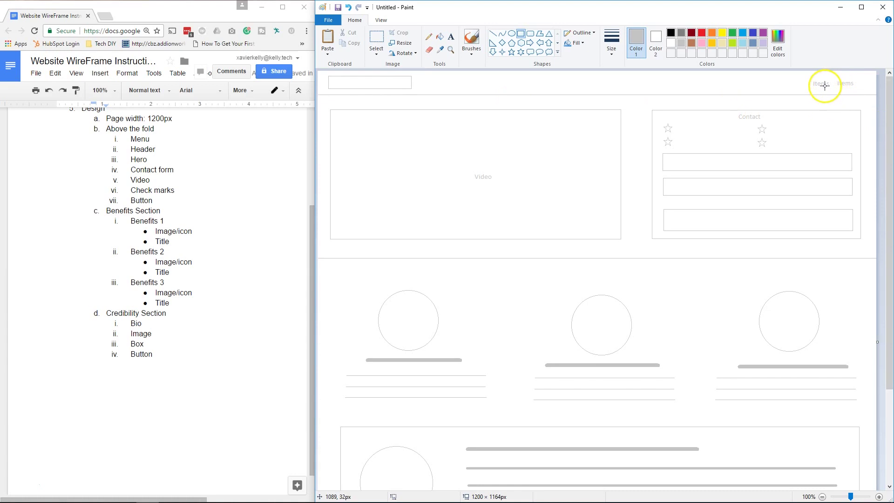
Step: Review the whole wireframe from the menu, video and contact form through the benefits columns to the credibility box and button
{"action": "scroll", "coordinate": [798, 219], "scroll_direction": "down", "scroll_amount": 3}
{"action": "scroll", "coordinate": [852, 106], "scroll_direction": "up", "scroll_amount": 2}
{"action": "scroll", "coordinate": [853, 98], "scroll_direction": "up", "scroll_amount": 1}
{"action": "scroll", "coordinate": [849, 114], "scroll_direction": "down", "scroll_amount": 3}
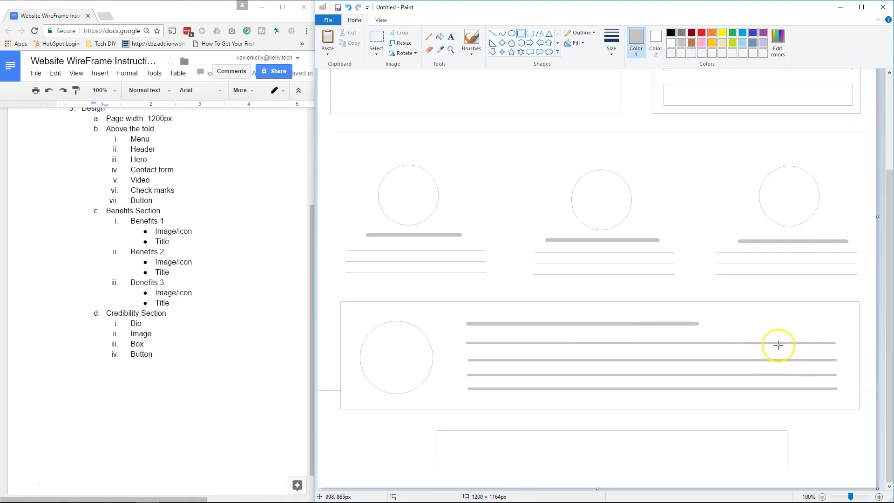
{"action": "scroll", "coordinate": [766, 289], "scroll_direction": "up", "scroll_amount": 3}
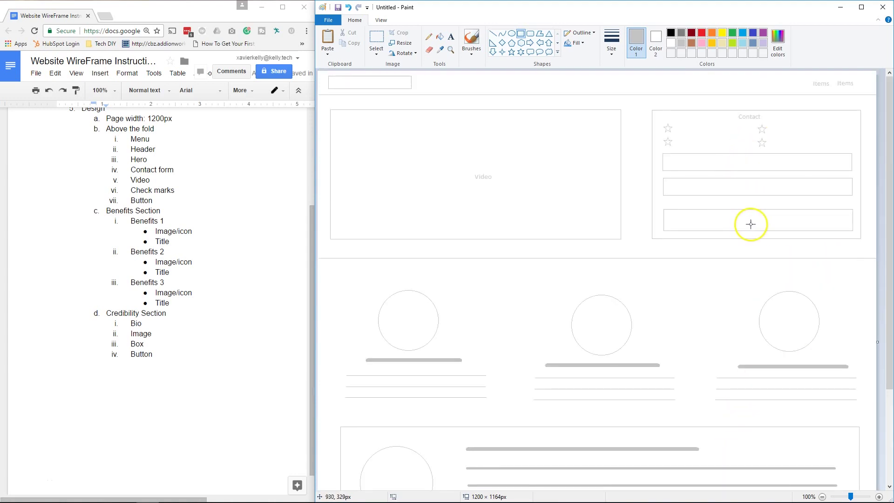
{"action": "scroll", "coordinate": [765, 221], "scroll_direction": "down", "scroll_amount": 3}
{"action": "scroll", "coordinate": [731, 259], "scroll_direction": "up", "scroll_amount": 3}
{"action": "scroll", "coordinate": [638, 212], "scroll_direction": "down", "scroll_amount": 3}
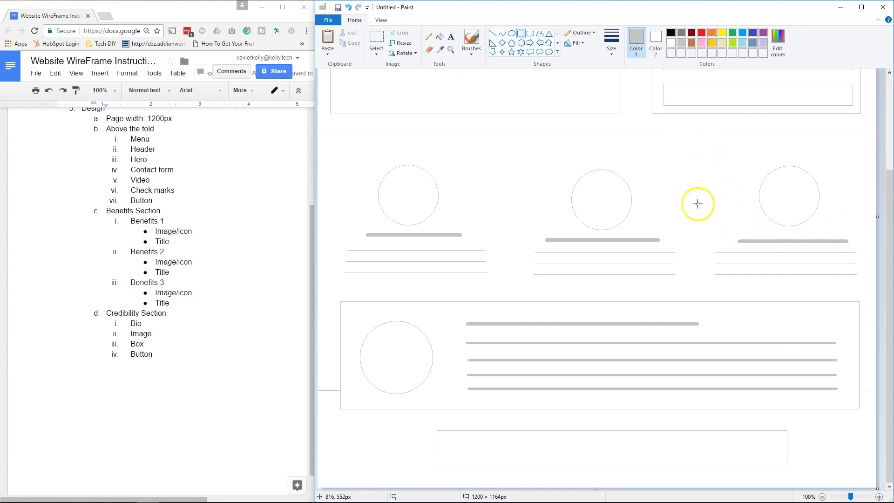
{"action": "scroll", "coordinate": [619, 202], "scroll_direction": "up", "scroll_amount": 3}
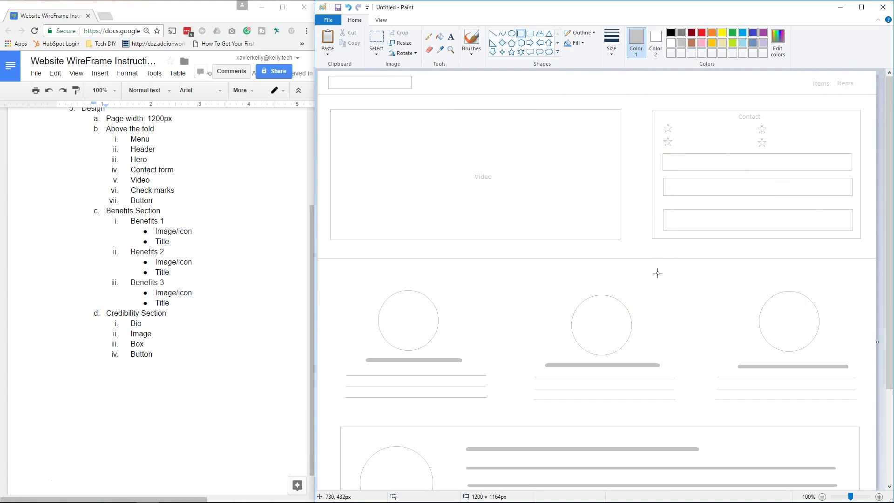
{"action": "scroll", "coordinate": [664, 166], "scroll_direction": "down", "scroll_amount": 3}
{"action": "scroll", "coordinate": [663, 172], "scroll_direction": "up", "scroll_amount": 3}
{"action": "scroll", "coordinate": [662, 171], "scroll_direction": "down", "scroll_amount": 3}
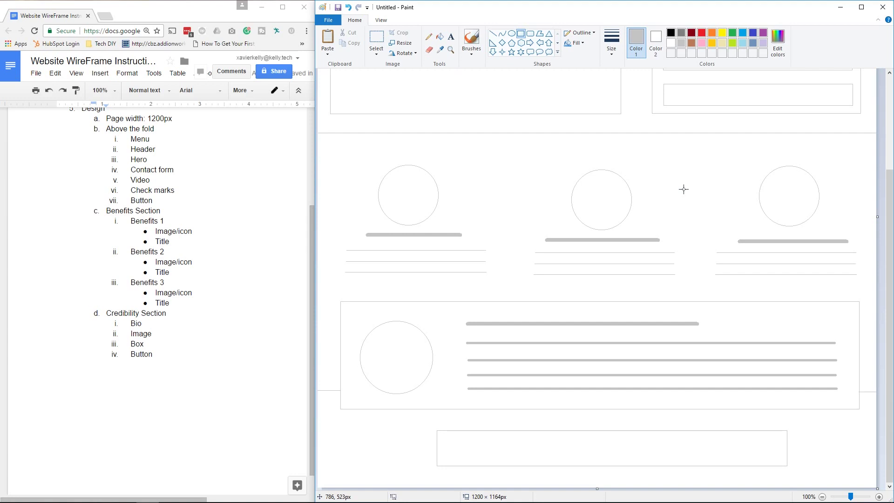
{"action": "scroll", "coordinate": [655, 230], "scroll_direction": "up", "scroll_amount": 3}
{"action": "scroll", "coordinate": [652, 235], "scroll_direction": "down", "scroll_amount": 2}
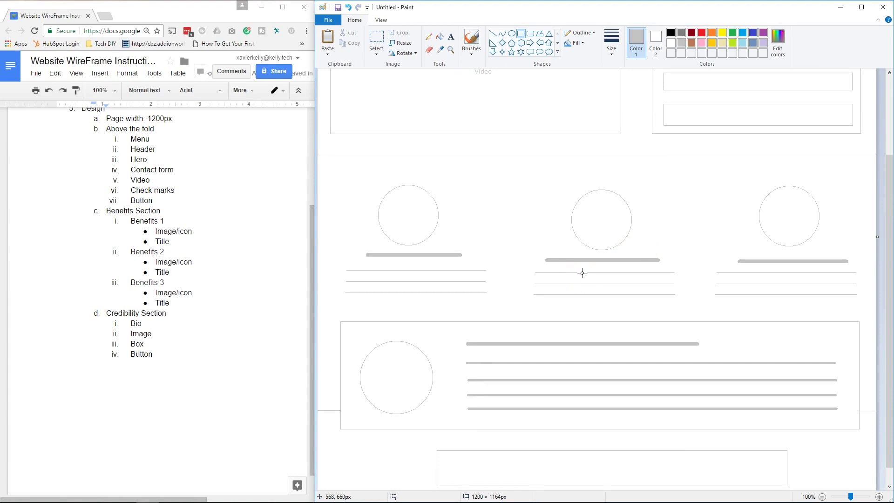
{"action": "scroll", "coordinate": [583, 270], "scroll_direction": "up", "scroll_amount": 2}
{"action": "scroll", "coordinate": [700, 172], "scroll_direction": "down", "scroll_amount": 3}
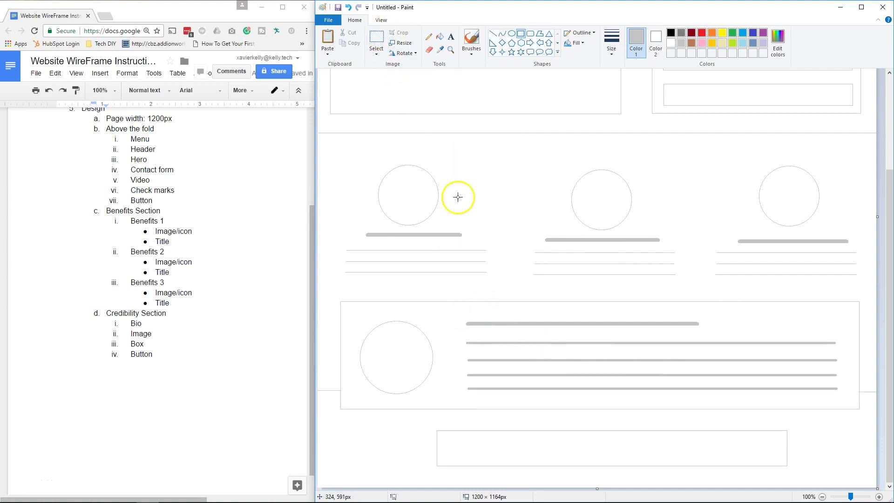
{"action": "scroll", "coordinate": [458, 196], "scroll_direction": "up", "scroll_amount": 5}
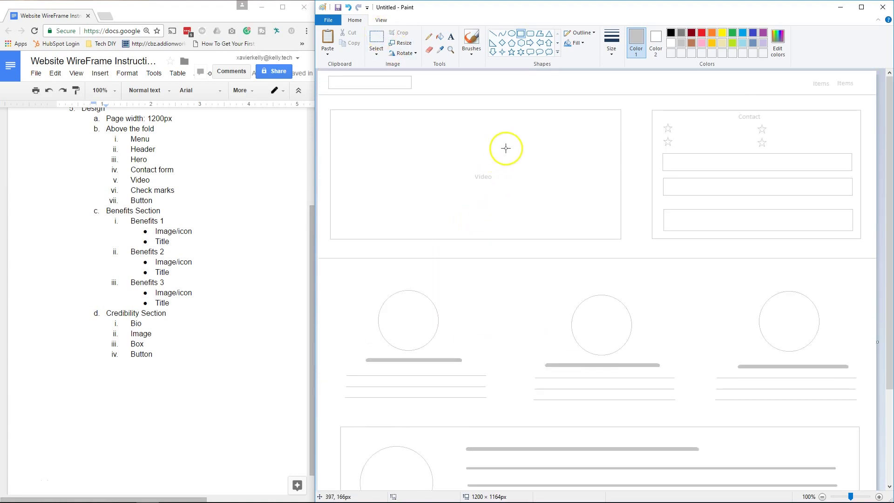
{"action": "scroll", "coordinate": [831, 203], "scroll_direction": "down", "scroll_amount": 5}
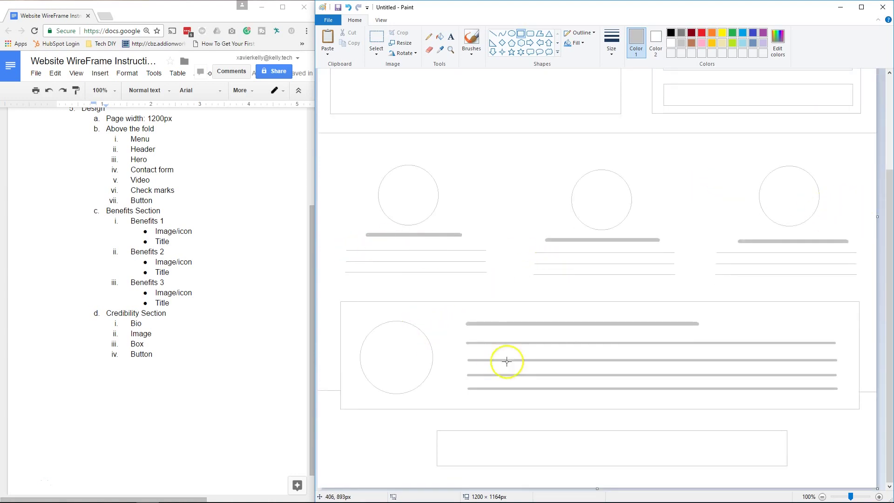
{"action": "scroll", "coordinate": [535, 440], "scroll_direction": "up", "scroll_amount": 5}
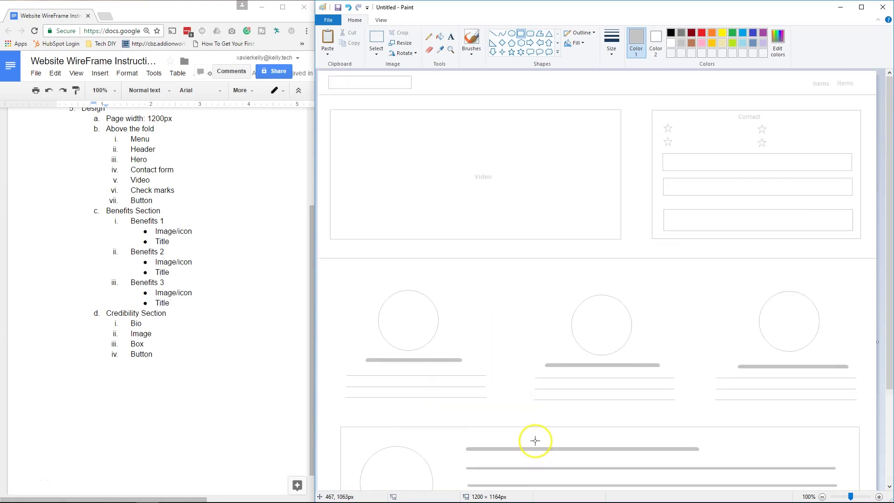